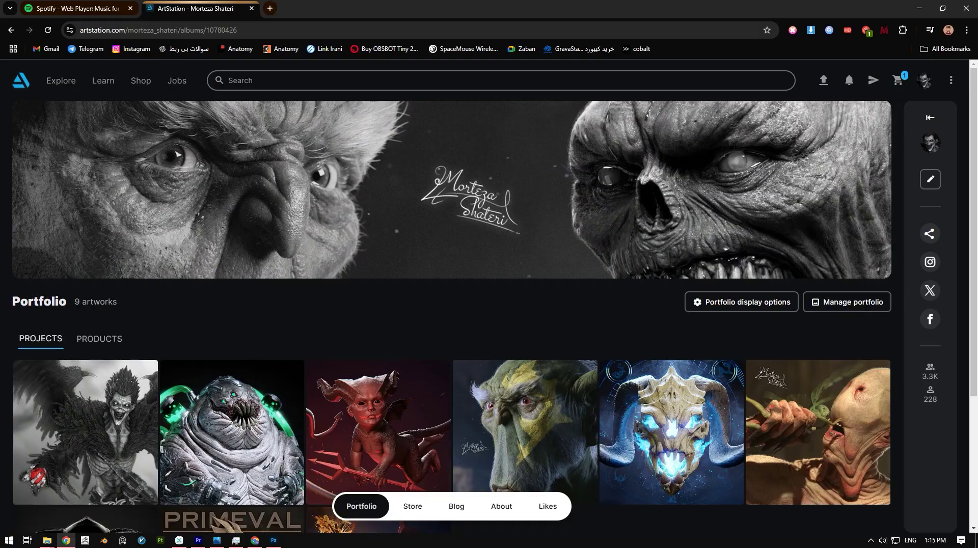
# Step: Browse the project and product artworks of the ArtStation portfolio
pyautogui.scroll(-3, 489, 306)
pyautogui.click(99, 155)
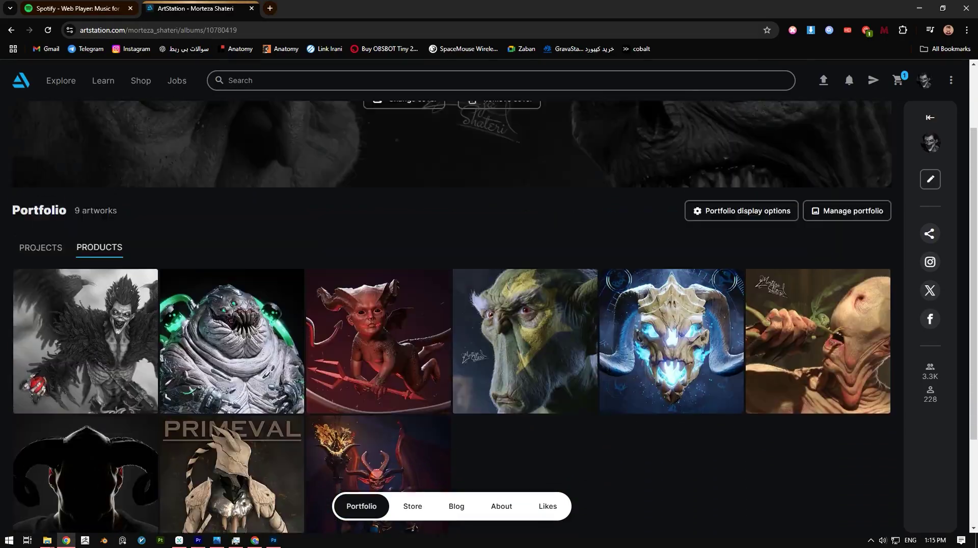
pyautogui.scroll(-3, 489, 305)
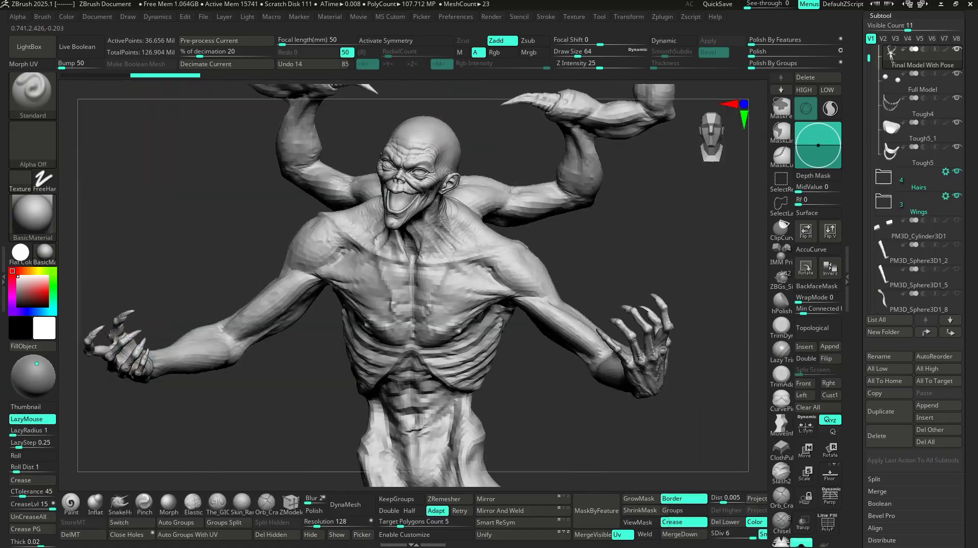
# Step: Inspect the four-armed creature sculpt in ZBrush from several sides, and look through the Anatomy reference folder in File Explorer
pyautogui.moveTo(509, 286); pyautogui.dragTo(398, 280, button='right')
pyautogui.moveTo(397, 280); pyautogui.dragTo(392, 204, button='right')
pyautogui.keyDown('alt'); pyautogui.moveTo(392, 285); pyautogui.dragTo(392, 204, button='right'); pyautogui.keyUp('alt')
pyautogui.moveTo(393, 204)
pyautogui.keyDown('ctrl'); pyautogui.mouseDown(button='right')
pyautogui.moveTo(387, 174)
pyautogui.moveTo(285, 173)
pyautogui.mouseUp(button='right'); pyautogui.keyUp('ctrl')
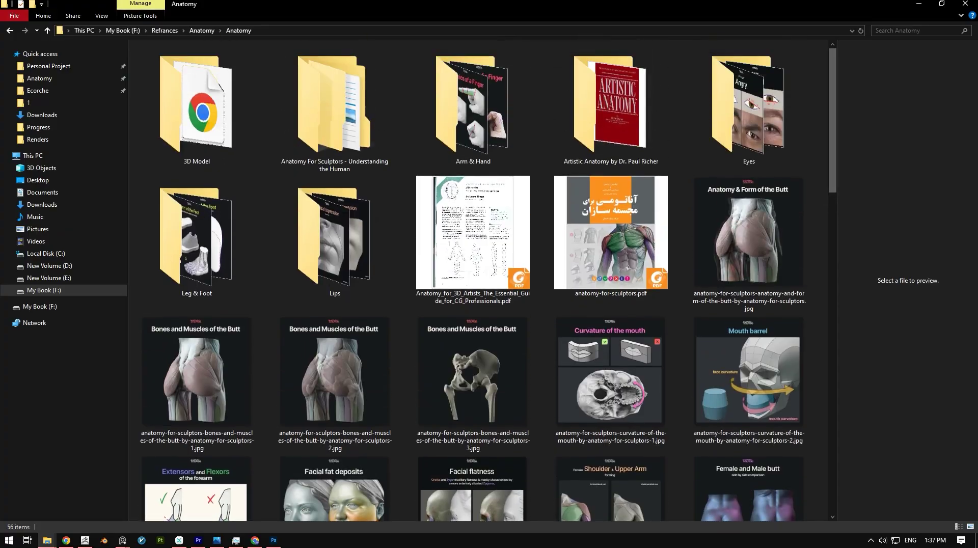
pyautogui.scroll(-15, 728, 76)
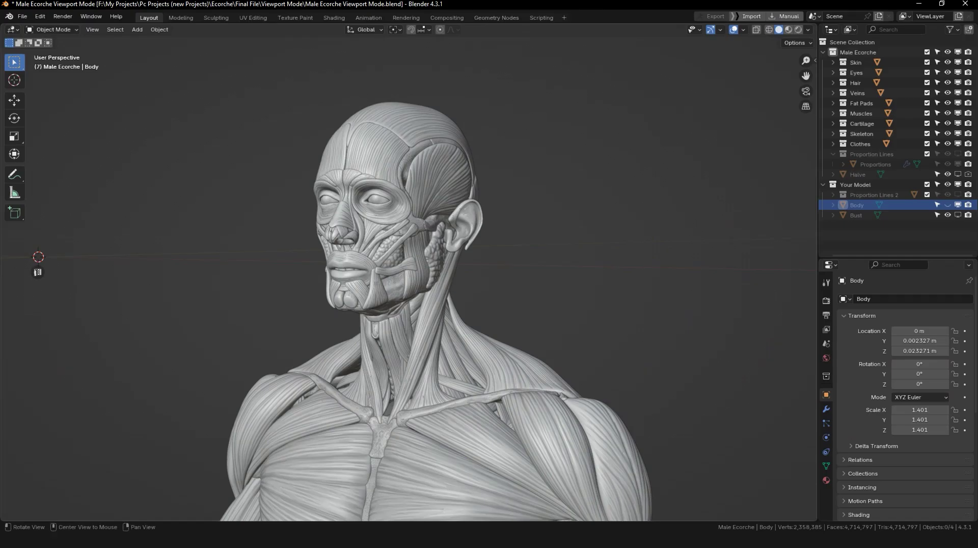
# Step: Switch to Blender and examine the male écorché model from head to legs and from several sides
pyautogui.moveTo(39, 264); pyautogui.dragTo(38, 271, button='middle')
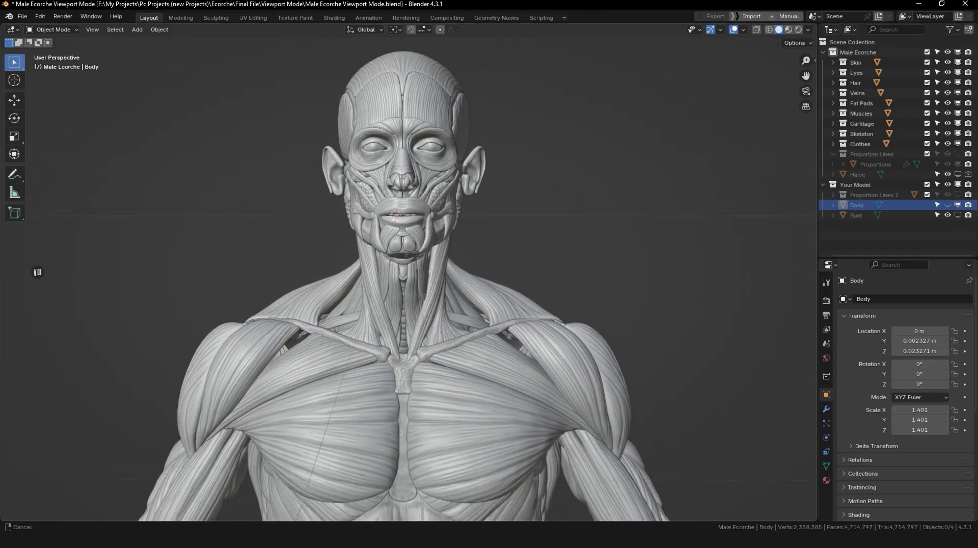
pyautogui.scroll(-1, 409, 272)
pyautogui.keyDown('shift'); pyautogui.moveTo(409, 326); pyautogui.dragTo(410, 214, button='middle'); pyautogui.keyUp('shift')
pyautogui.moveTo(409, 273); pyautogui.dragTo(473, 275, button='middle')
pyautogui.scroll(-3, 409, 272)
pyautogui.keyDown('shift'); pyautogui.moveTo(410, 326); pyautogui.dragTo(409, 204, button='middle'); pyautogui.keyUp('shift')
pyautogui.moveTo(38, 272); pyautogui.dragTo(38, 272, button='middle')
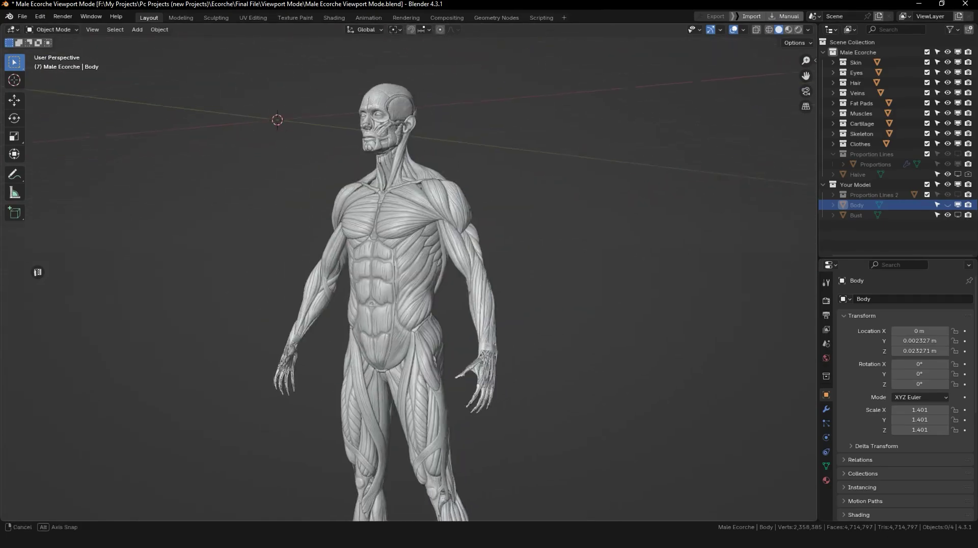
pyautogui.click(433, 305)
pyautogui.keyDown('ctrl'); pyautogui.moveTo(433, 305); pyautogui.dragTo(448, 183, button='middle'); pyautogui.keyUp('ctrl')
pyautogui.moveTo(433, 275); pyautogui.dragTo(295, 270, button='middle')
pyautogui.moveTo(38, 272); pyautogui.dragTo(37, 272, button='middle')
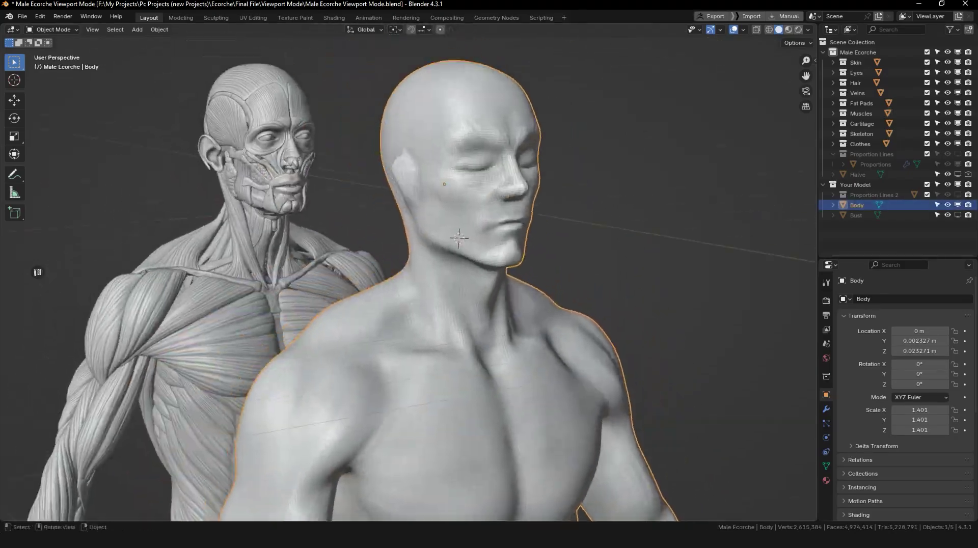
# Step: Put the Body mesh into Sculpt Mode and compare it with the écorché's head and neck muscles
pyautogui.hotkey('ctrl', 'Tab')
pyautogui.moveTo(344, 192)
pyautogui.mouseDown(button='middle')
pyautogui.moveTo(506, 288)
pyautogui.moveTo(435, 218)
pyautogui.mouseUp(button='middle')
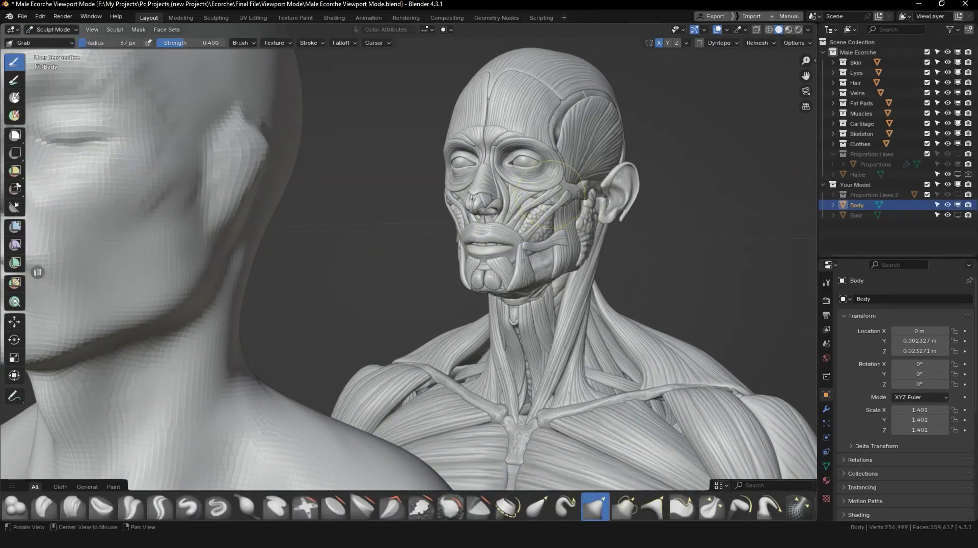
pyautogui.keyDown('shift'); pyautogui.moveTo(255, 204); pyautogui.dragTo(468, 255, button='middle'); pyautogui.keyUp('shift')
pyautogui.moveTo(407, 245)
pyautogui.mouseDown(button='middle')
pyautogui.moveTo(499, 245)
pyautogui.moveTo(397, 235)
pyautogui.moveTo(435, 218)
pyautogui.mouseUp(button='middle')
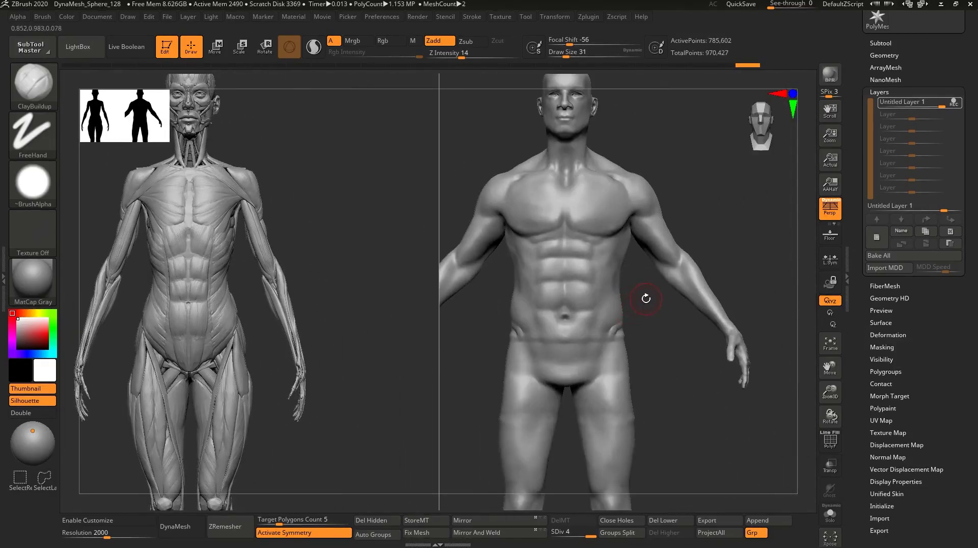
# Step: Switch to ZBrush, isolate the male figure's torso and sculpt the hip area with ClayBuildup, setting the draw size to 97
pyautogui.moveTo(644, 295); pyautogui.dragTo(720, 255, button='right')
pyautogui.keyDown('ctrl'); pyautogui.keyDown('alt'); pyautogui.keyDown('shift'); pyautogui.moveTo(629, 191); pyautogui.dragTo(749, 377); pyautogui.keyUp('shift'); pyautogui.keyUp('alt'); pyautogui.keyUp('ctrl')
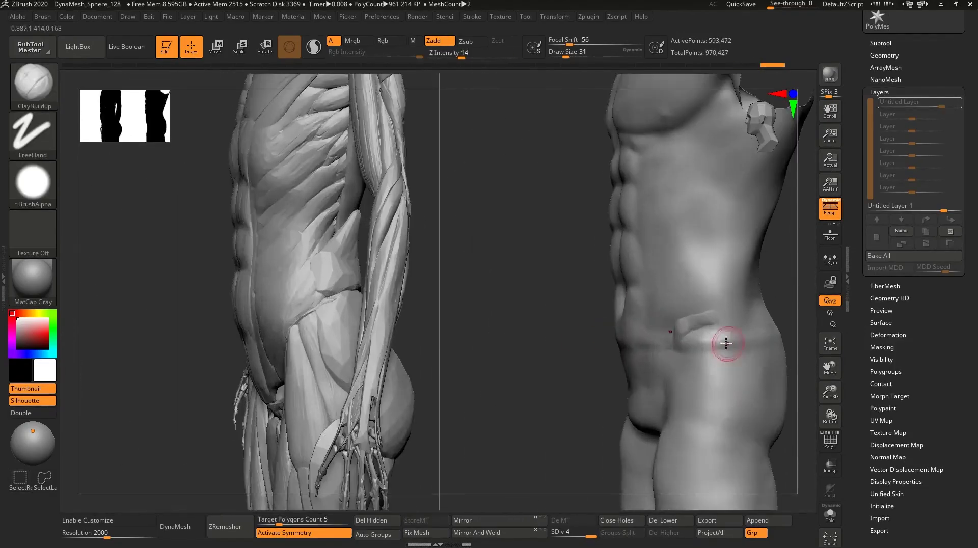
pyautogui.moveTo(726, 344)
pyautogui.mouseDown(button='right')
pyautogui.moveTo(653, 333)
pyautogui.moveTo(733, 354)
pyautogui.moveTo(724, 358)
pyautogui.mouseUp(button='right')
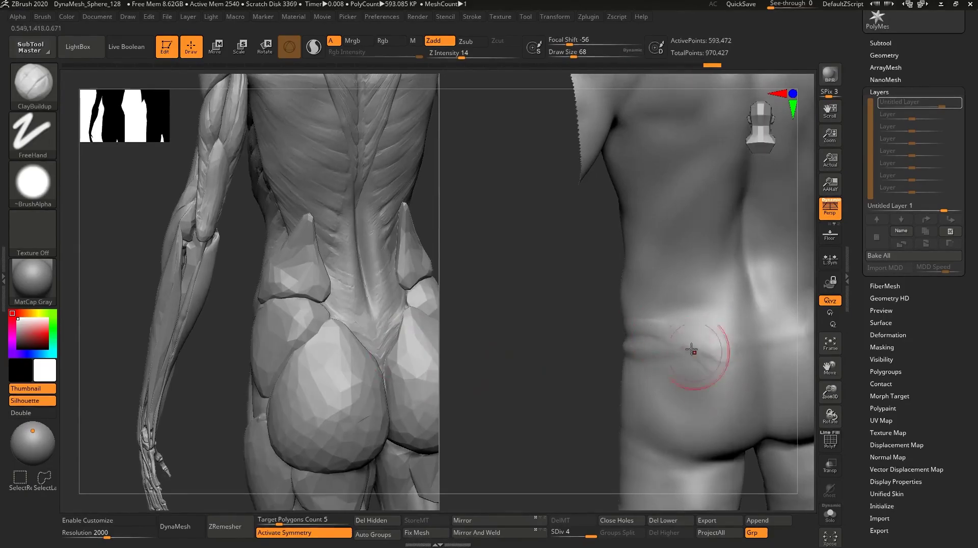
pyautogui.moveTo(662, 346)
pyautogui.mouseDown(button='right')
pyautogui.moveTo(780, 346)
pyautogui.moveTo(713, 357)
pyautogui.mouseUp(button='right')
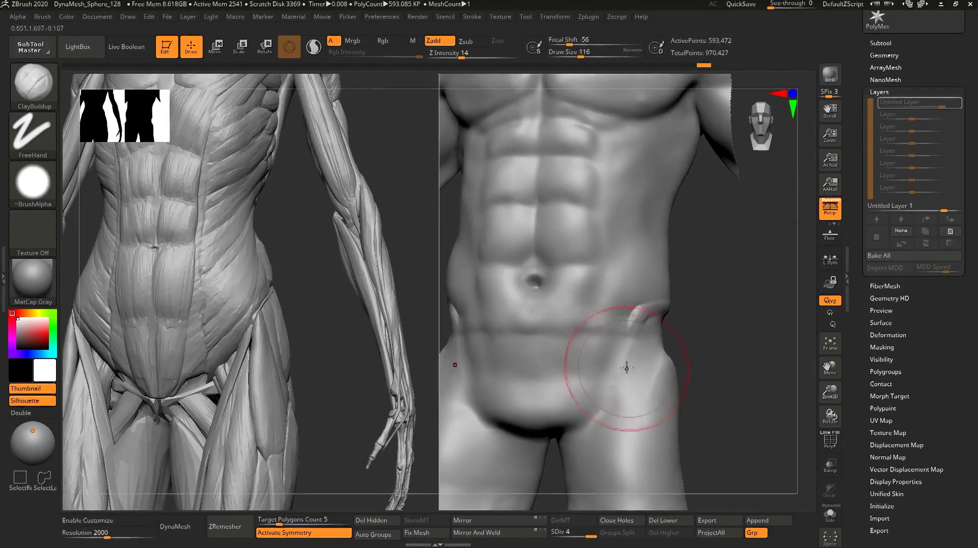
pyautogui.keyDown('alt'); pyautogui.moveTo(626, 367); pyautogui.dragTo(649, 362, button='right'); pyautogui.keyUp('alt')
pyautogui.press('s')
pyautogui.moveTo(646, 314); pyautogui.dragTo(635, 314)
pyautogui.moveTo(643, 338); pyautogui.dragTo(630, 332, button='right')
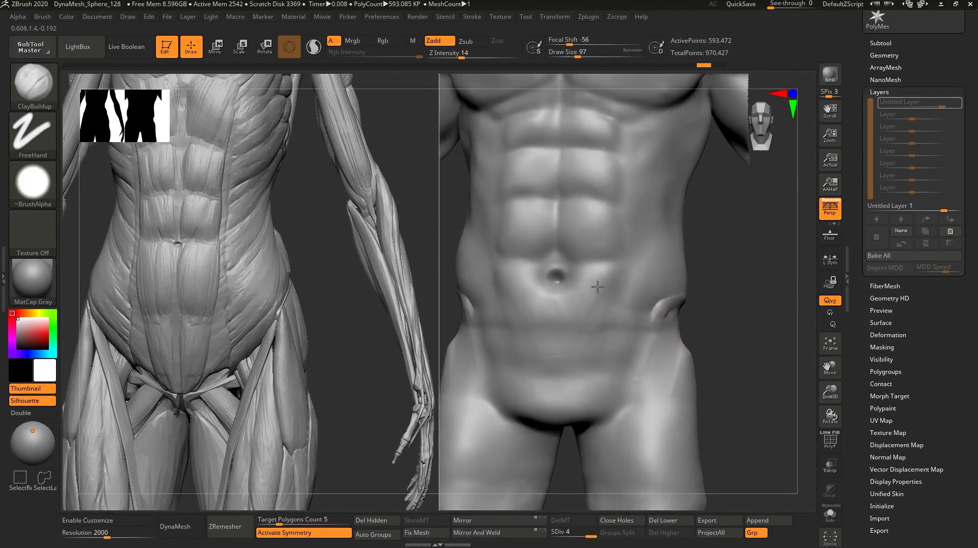
# Step: Carve the groin lines and shape the lower abdomen with ClayBuildup, using a draw size of 83
pyautogui.keyDown('alt'); pyautogui.moveTo(609, 384); pyautogui.dragTo(597, 418); pyautogui.keyUp('alt')
pyautogui.moveTo(636, 403); pyautogui.dragTo(631, 408, button='right')
pyautogui.press('s')
pyautogui.moveTo(631, 411); pyautogui.dragTo(622, 382)
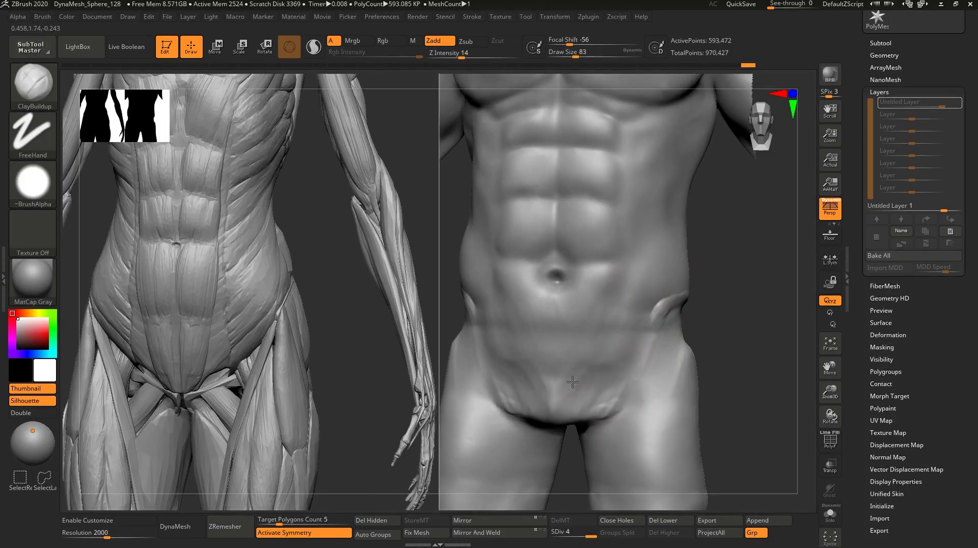
pyautogui.moveTo(627, 336); pyautogui.dragTo(594, 400)
pyautogui.moveTo(586, 300); pyautogui.dragTo(573, 379)
pyautogui.press('s')
pyautogui.moveTo(586, 346); pyautogui.dragTo(589, 346)
pyautogui.moveTo(703, 326); pyautogui.dragTo(654, 321, button='right')
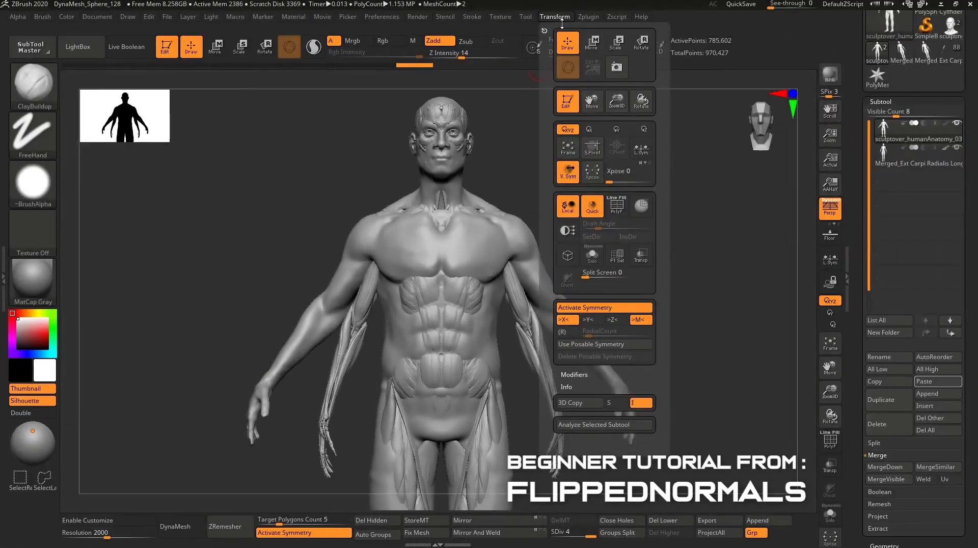
# Step: Turn on Split Screen to separate the anatomy reference from the overlapping body sculpt
pyautogui.click(593, 275)
pyautogui.keyDown('alt'); pyautogui.moveTo(520, 281); pyautogui.dragTo(601, 278, button='right'); pyautogui.keyUp('alt')
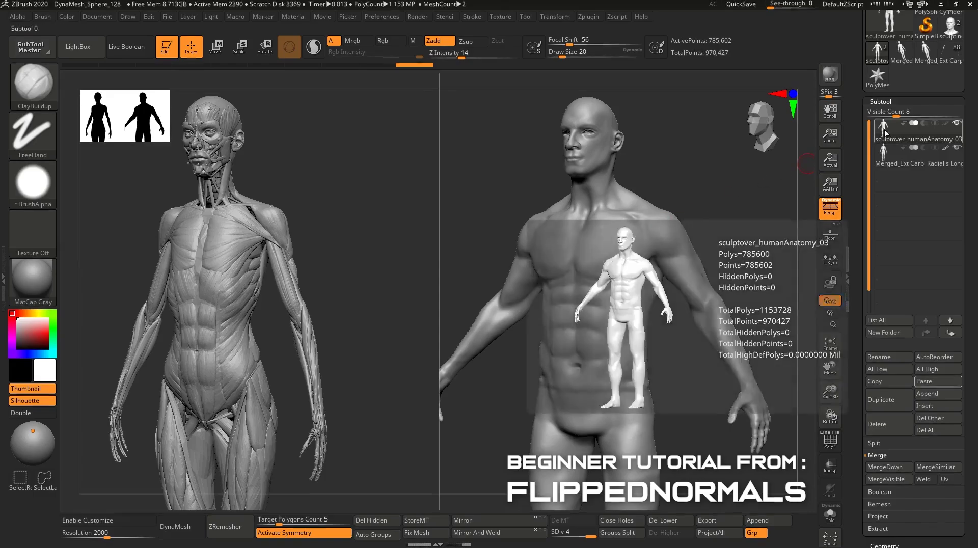
pyautogui.moveTo(888, 130)
pyautogui.keyDown('alt'); pyautogui.moveTo(619, 232); pyautogui.dragTo(694, 323, button='right'); pyautogui.keyUp('alt')
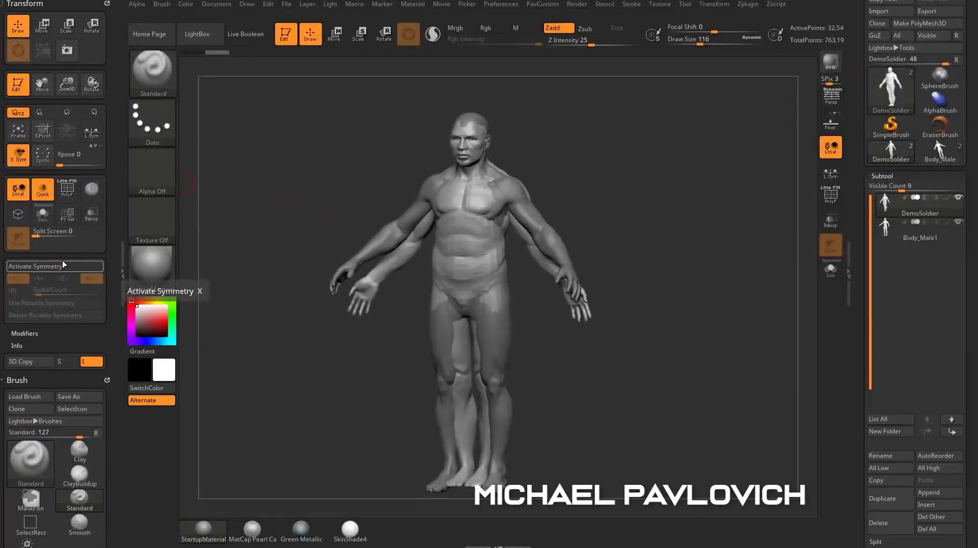
# Step: Set Split Screen to 1 for the DemoSoldier and Body_Male1 figures and compare both bodies from different angles
pyautogui.click(42, 235)
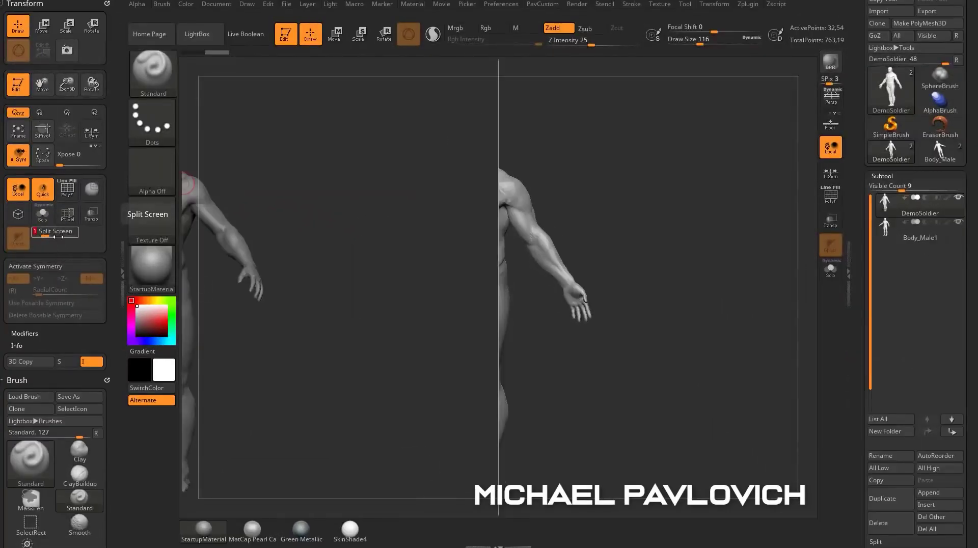
pyautogui.keyDown('alt'); pyautogui.moveTo(620, 231); pyautogui.dragTo(789, 223, button='right'); pyautogui.keyUp('alt')
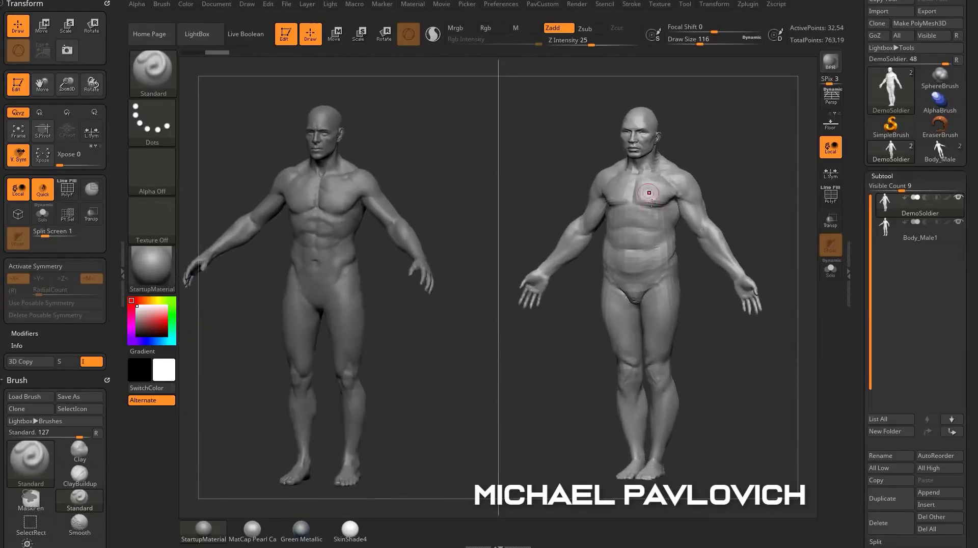
pyautogui.moveTo(731, 190); pyautogui.dragTo(696, 204)
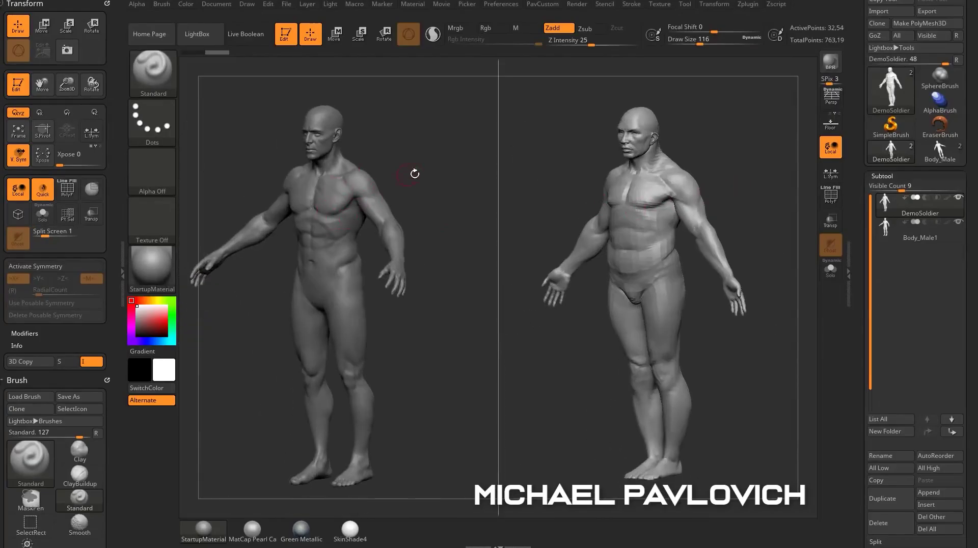
pyautogui.moveTo(415, 174); pyautogui.dragTo(421, 162)
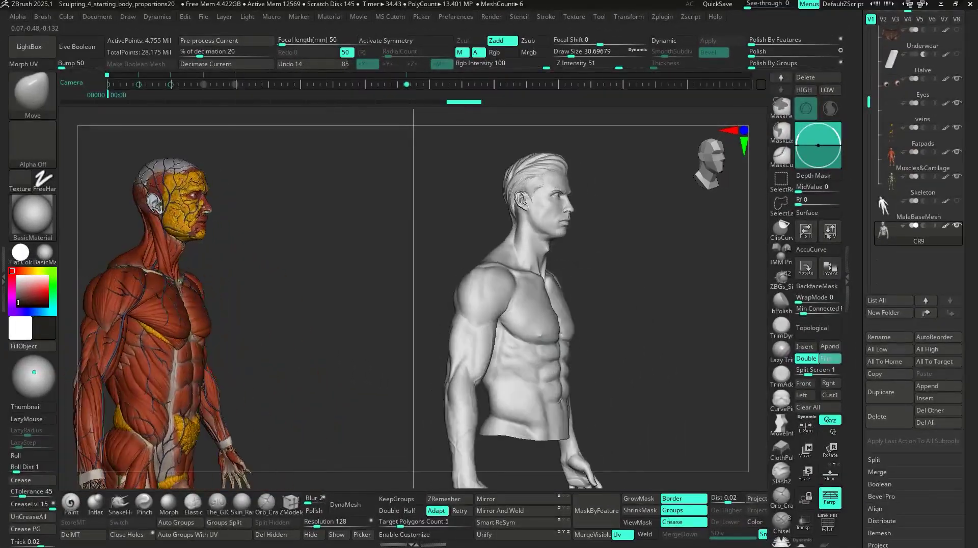
pyautogui.moveTo(315, 306); pyautogui.dragTo(479, 315)
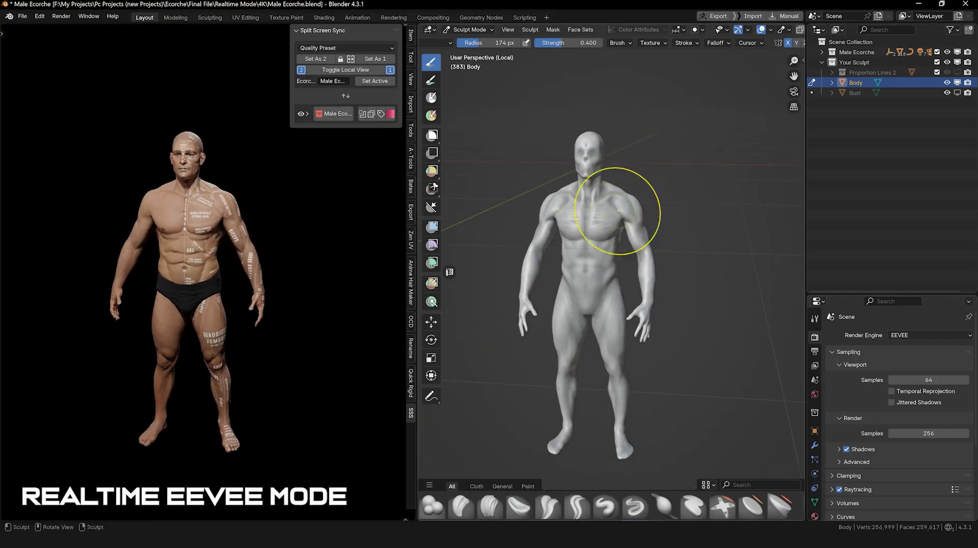
# Step: Switch to Blender, expand the Male Ecorche collections in Split Screen Sync and cut the Skin layer to half the body
pyautogui.moveTo(555, 203)
pyautogui.keyDown('shift'); pyautogui.mouseDown(button='middle')
pyautogui.moveTo(568, 316)
pyautogui.moveTo(527, 306)
pyautogui.mouseUp(button='middle'); pyautogui.keyUp('shift')
pyautogui.keyDown('ctrl'); pyautogui.moveTo(527, 305); pyautogui.dragTo(507, 172, button='middle'); pyautogui.keyUp('ctrl')
pyautogui.click(307, 113)
pyautogui.click(361, 137)
pyautogui.moveTo(575, 286)
pyautogui.keyDown('shift'); pyautogui.mouseDown(button='middle')
pyautogui.moveTo(545, 194)
pyautogui.moveTo(596, 236)
pyautogui.moveTo(637, 236)
pyautogui.mouseUp(button='middle'); pyautogui.keyUp('shift')
# Step: Adjust the sculpt brush radius to 140 px for shaping the Body's shoulders and chest
pyautogui.press('f')
pyautogui.click(591, 236)
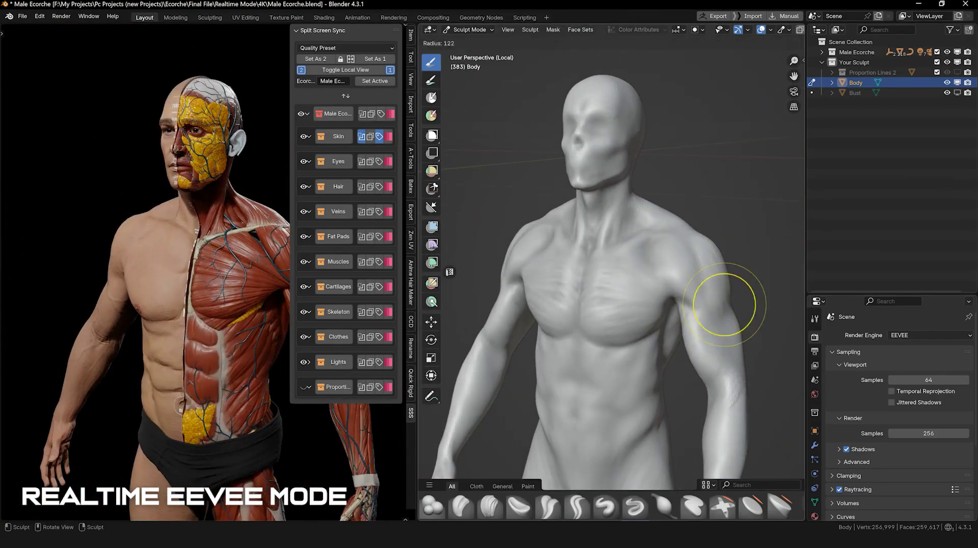
pyautogui.click(724, 304)
pyautogui.moveTo(724, 304)
pyautogui.mouseDown(button='middle')
pyautogui.moveTo(767, 301)
pyautogui.moveTo(700, 288)
pyautogui.moveTo(715, 293)
pyautogui.mouseUp(button='middle')
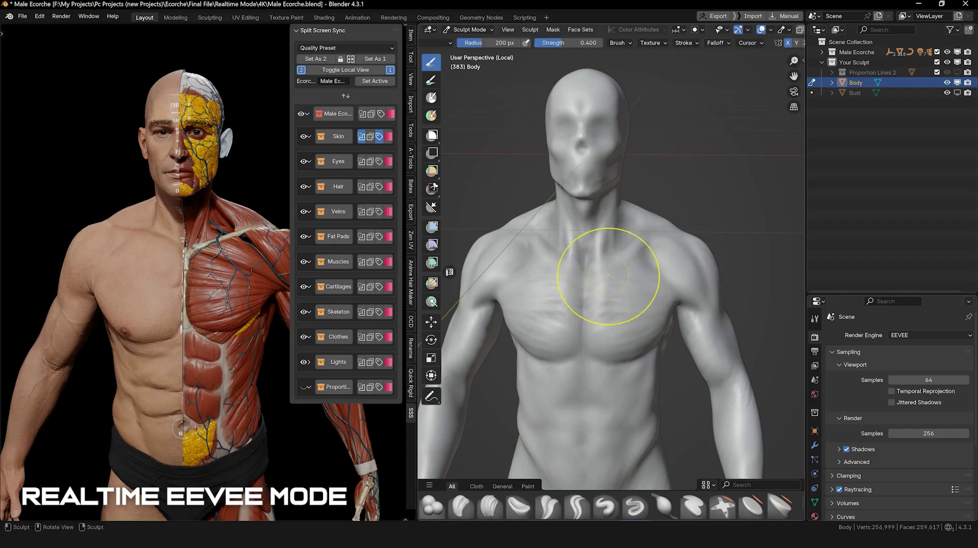
pyautogui.moveTo(654, 250)
pyautogui.mouseDown(button='middle')
pyautogui.moveTo(618, 268)
pyautogui.moveTo(650, 262)
pyautogui.mouseUp(button='middle')
pyautogui.press('f')
pyautogui.click(627, 268)
pyautogui.press('f')
pyautogui.click(657, 263)
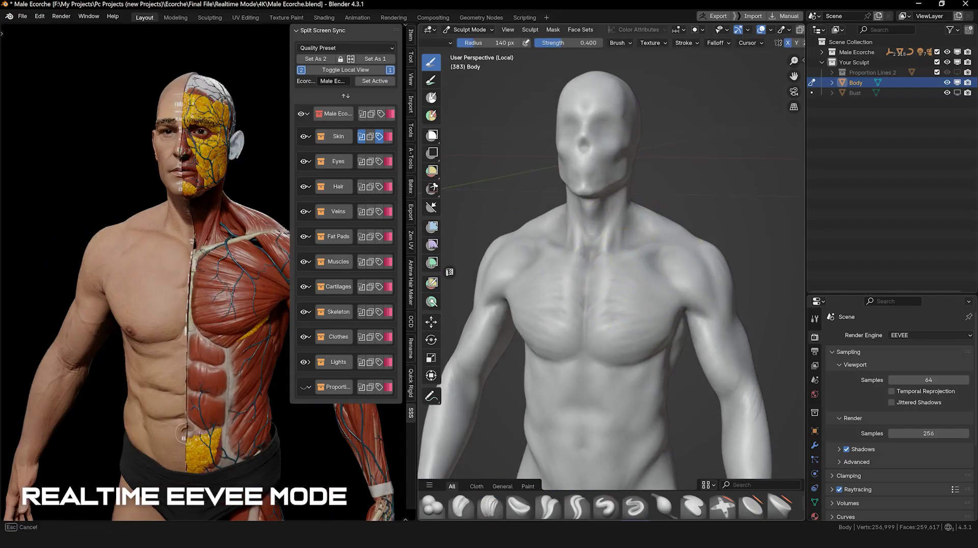
# Step: Sculpt muscle fibres across the Body's chest and shoulders with the Clay Strips brush at a 37 px radius
pyautogui.moveTo(585, 286)
pyautogui.mouseDown(button='middle')
pyautogui.moveTo(624, 288)
pyautogui.moveTo(568, 294)
pyautogui.moveTo(591, 290)
pyautogui.moveTo(557, 280)
pyautogui.moveTo(585, 270)
pyautogui.moveTo(574, 266)
pyautogui.moveTo(629, 264)
pyautogui.mouseUp(button='middle')
pyautogui.press('c')
pyautogui.press('f')
pyautogui.click(558, 283)
pyautogui.moveTo(625, 347); pyautogui.dragTo(662, 357, button='middle')
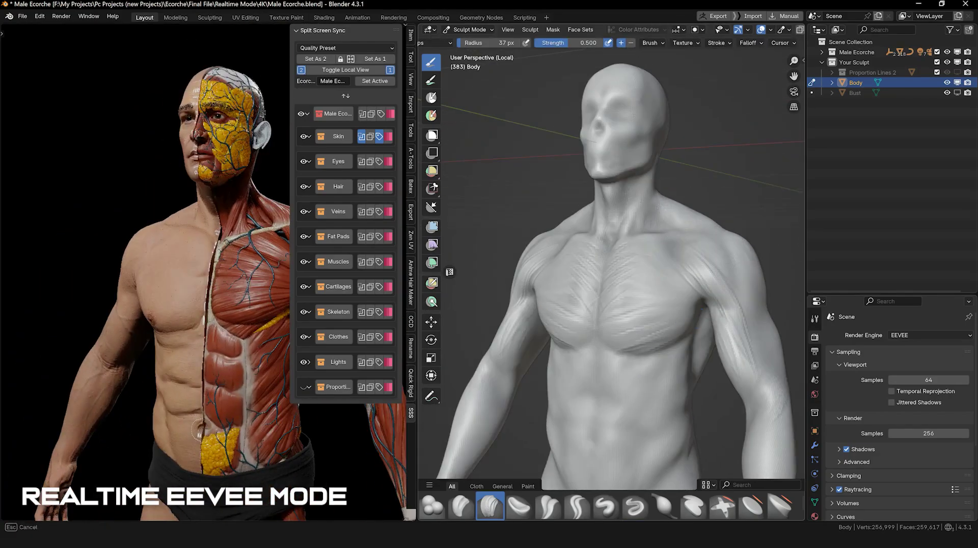
# Step: Show the name labels on the Muscles layer in Split Screen Sync and hide the Clothes layer
pyautogui.moveTo(648, 277); pyautogui.dragTo(545, 296, button='middle')
pyautogui.keyDown('alt'); pyautogui.moveTo(612, 382); pyautogui.dragTo(622, 273, button='right'); pyautogui.keyUp('alt')
pyautogui.keyDown('alt'); pyautogui.moveTo(622, 273); pyautogui.dragTo(550, 285); pyautogui.keyUp('alt')
pyautogui.click(379, 261)
pyautogui.moveTo(585, 357)
pyautogui.keyDown('alt'); pyautogui.mouseDown(button='right')
pyautogui.moveTo(567, 244)
pyautogui.moveTo(535, 310)
pyautogui.moveTo(552, 242)
pyautogui.mouseUp(button='right'); pyautogui.keyUp('alt')
pyautogui.click(304, 337)
pyautogui.keyDown('alt'); pyautogui.moveTo(552, 243); pyautogui.dragTo(579, 284); pyautogui.keyUp('alt')
pyautogui.keyDown('alt'); pyautogui.moveTo(578, 283); pyautogui.dragTo(643, 326, button='right'); pyautogui.keyUp('alt')
# Step: Leave Sculpt Mode for Object Mode so individual chest muscles of the écorché can be picked
pyautogui.moveTo(594, 238)
pyautogui.keyDown('alt'); pyautogui.mouseDown(button='right')
pyautogui.moveTo(600, 290)
pyautogui.moveTo(592, 234)
pyautogui.mouseUp(button='right'); pyautogui.keyUp('alt')
pyautogui.keyDown('alt'); pyautogui.moveTo(591, 234); pyautogui.dragTo(553, 229); pyautogui.keyUp('alt')
pyautogui.keyDown('alt'); pyautogui.moveTo(553, 229); pyautogui.dragTo(621, 326, button='right'); pyautogui.keyUp('alt')
pyautogui.keyDown('alt'); pyautogui.moveTo(621, 326); pyautogui.dragTo(593, 323); pyautogui.keyUp('alt')
pyautogui.keyDown('alt'); pyautogui.moveTo(593, 323); pyautogui.dragTo(604, 273, button='right'); pyautogui.keyUp('alt')
pyautogui.moveTo(604, 273)
pyautogui.mouseDown(button='middle')
pyautogui.moveTo(524, 269)
pyautogui.moveTo(578, 240)
pyautogui.moveTo(601, 61)
pyautogui.mouseUp(button='middle')
pyautogui.scroll(3, 601, 61)
pyautogui.click(468, 30)
pyautogui.click(466, 42)
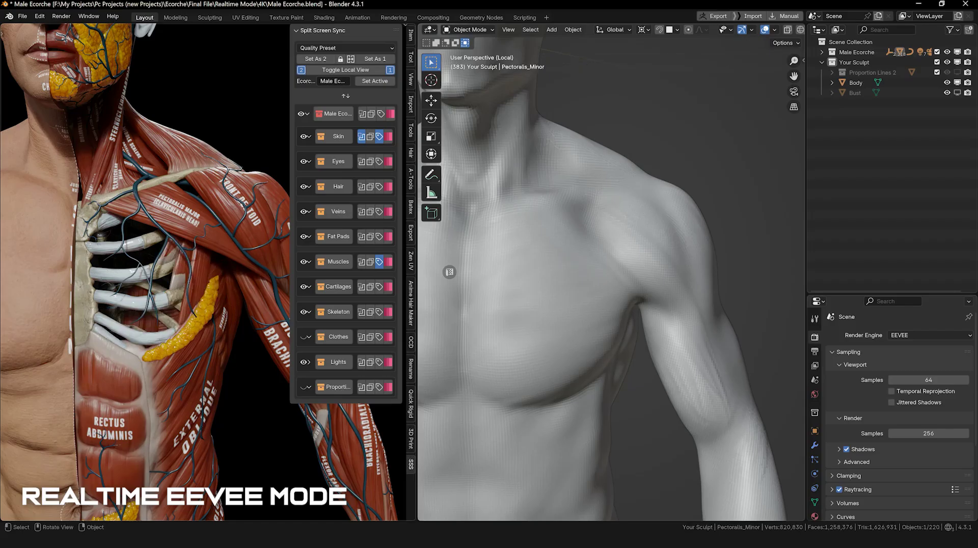
# Step: Examine the labelled chest, shoulder and head muscles of the écorché beside the Body sculpt
pyautogui.keyDown('alt'); pyautogui.moveTo(585, 285); pyautogui.dragTo(629, 267, button='right'); pyautogui.keyUp('alt')
pyautogui.keyDown('alt'); pyautogui.moveTo(629, 267); pyautogui.dragTo(535, 267); pyautogui.keyUp('alt')
pyautogui.scroll(-2, 534, 267)
pyautogui.keyDown('alt'); pyautogui.moveTo(535, 267); pyautogui.dragTo(524, 204, button='right'); pyautogui.keyUp('alt')
pyautogui.moveTo(450, 272); pyautogui.dragTo(450, 272, button='middle')
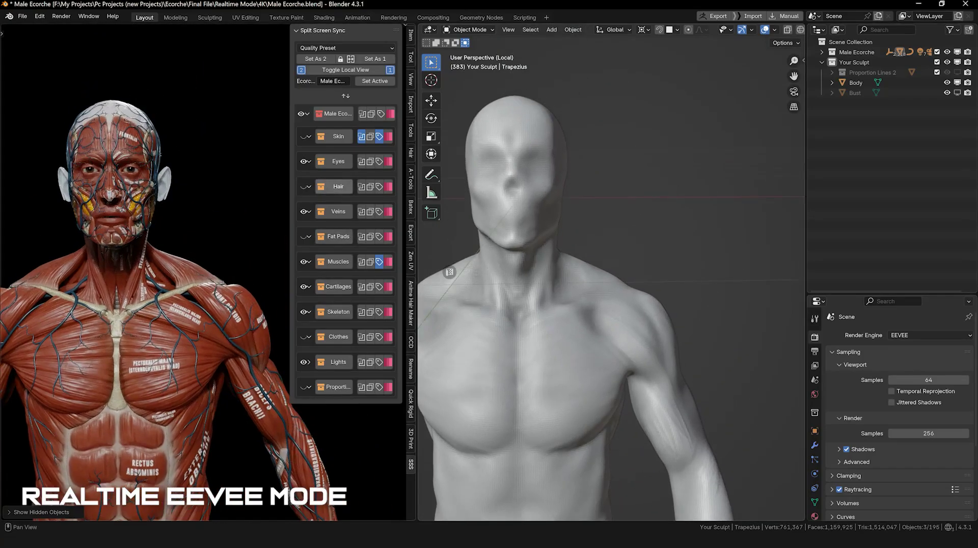
pyautogui.moveTo(449, 272); pyautogui.dragTo(449, 272, button='middle')
# Step: Return to Sculpt Mode on the Body mesh and build up the brow and nose with Clay Strips
pyautogui.hotkey('ctrl', 'Tab')
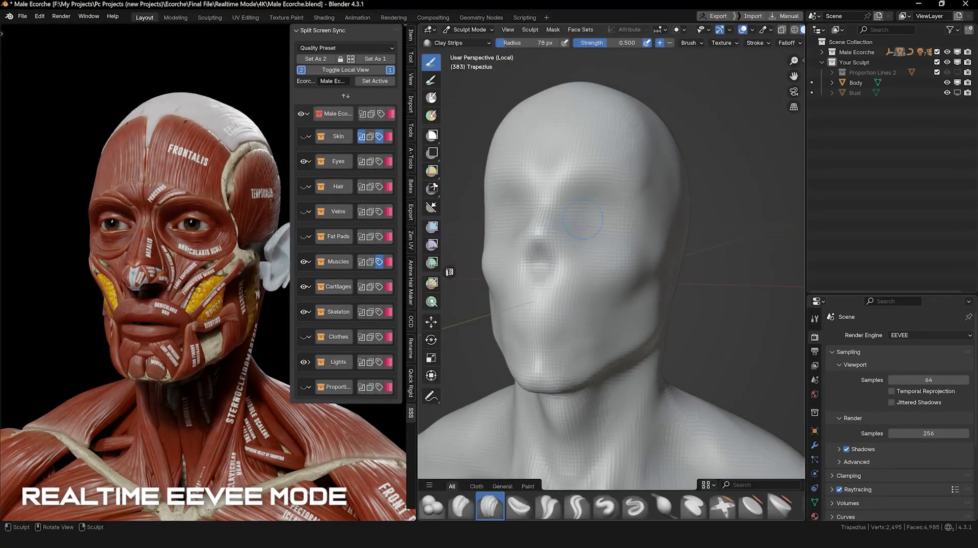
pyautogui.hotkey('ctrl', 'Tab')
pyautogui.moveTo(571, 229); pyautogui.dragTo(614, 214, button='middle')
pyautogui.moveTo(606, 196); pyautogui.dragTo(597, 184)
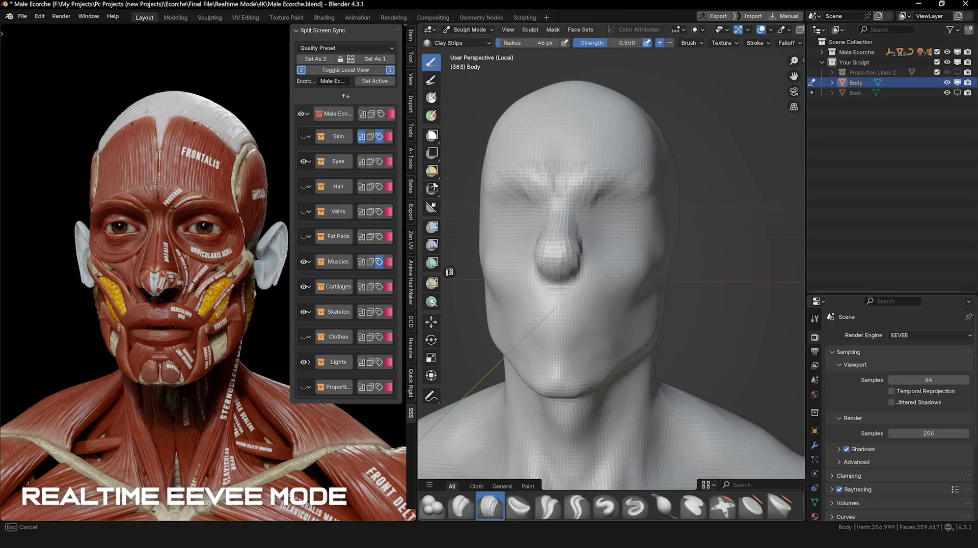
pyautogui.moveTo(611, 255); pyautogui.dragTo(581, 239, button='middle')
pyautogui.moveTo(593, 287); pyautogui.dragTo(550, 287, button='middle')
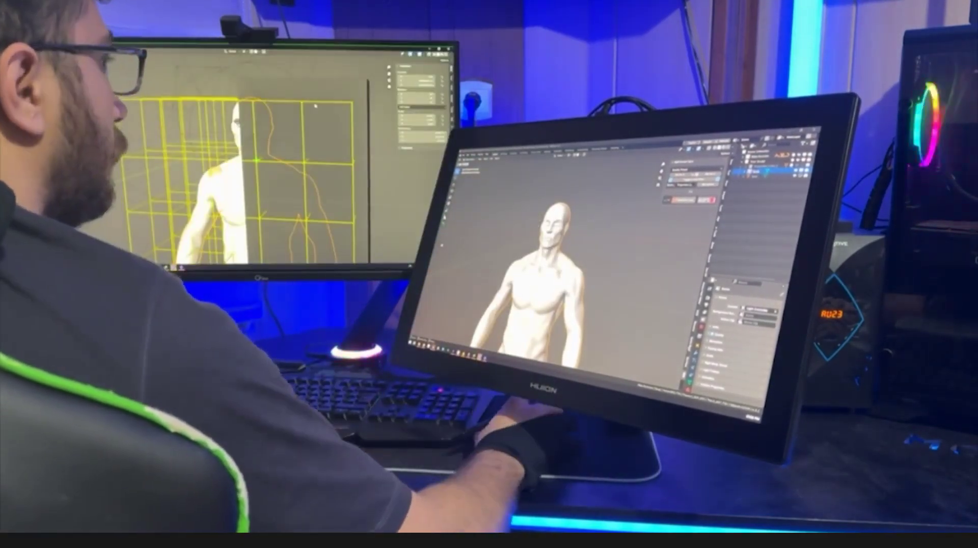
pyautogui.click(660, 199)
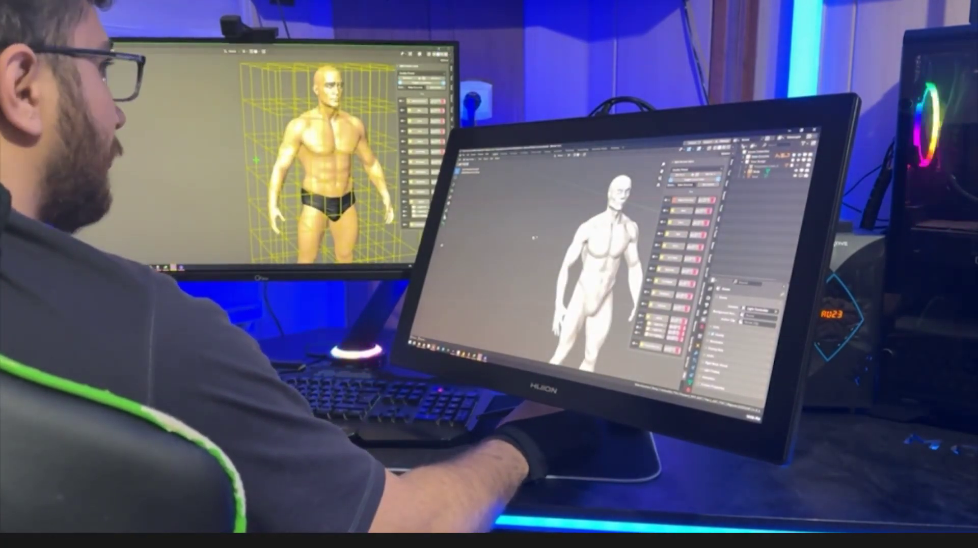
pyautogui.click(787, 186)
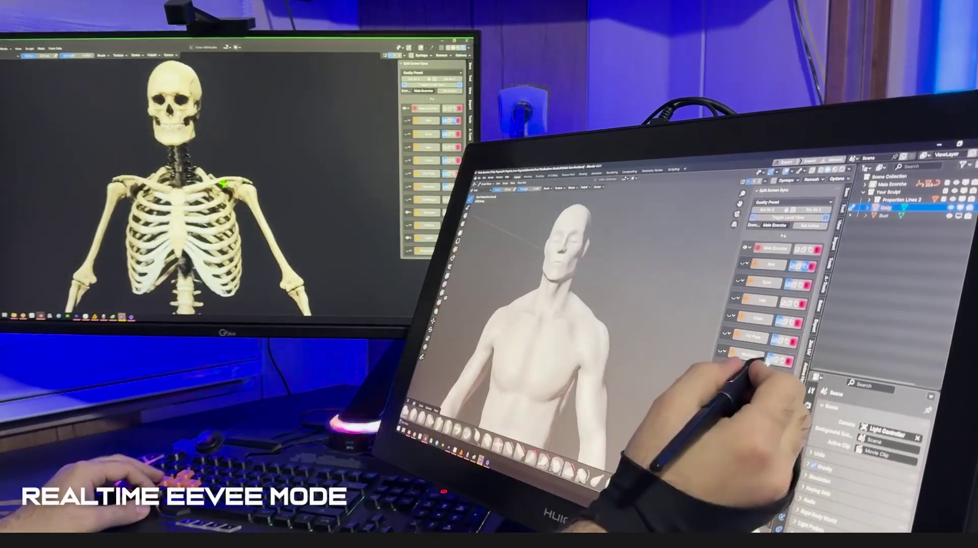
pyautogui.moveTo(577, 383); pyautogui.dragTo(560, 397, button='middle')
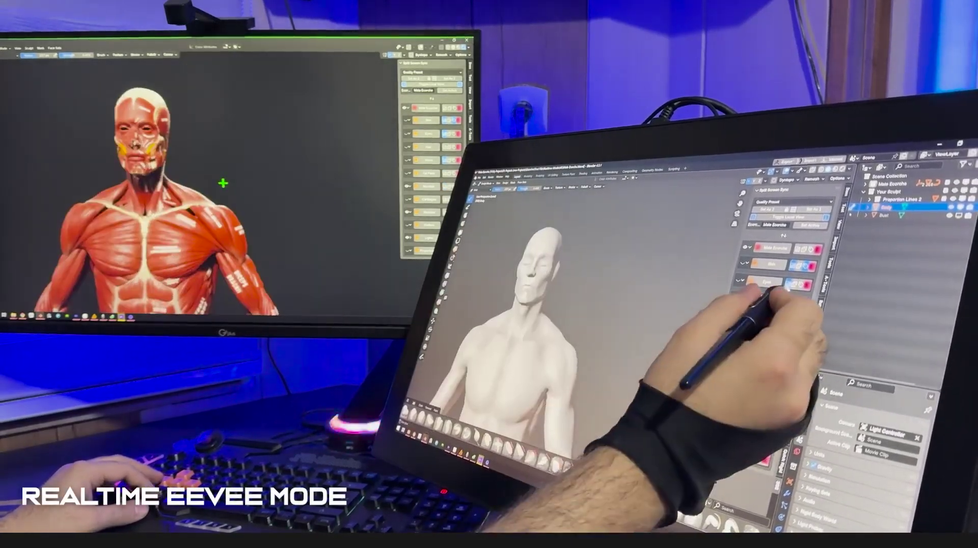
pyautogui.moveTo(552, 324)
pyautogui.mouseDown(button='middle')
pyautogui.moveTo(583, 311)
pyautogui.moveTo(547, 326)
pyautogui.mouseUp(button='middle')
pyautogui.click(719, 369)
pyautogui.moveTo(608, 336); pyautogui.dragTo(591, 301, button='middle')
pyautogui.moveTo(533, 342)
pyautogui.mouseDown(button='middle')
pyautogui.moveTo(509, 344)
pyautogui.moveTo(524, 364)
pyautogui.moveTo(506, 349)
pyautogui.moveTo(526, 373)
pyautogui.moveTo(505, 414)
pyautogui.mouseUp(button='middle')
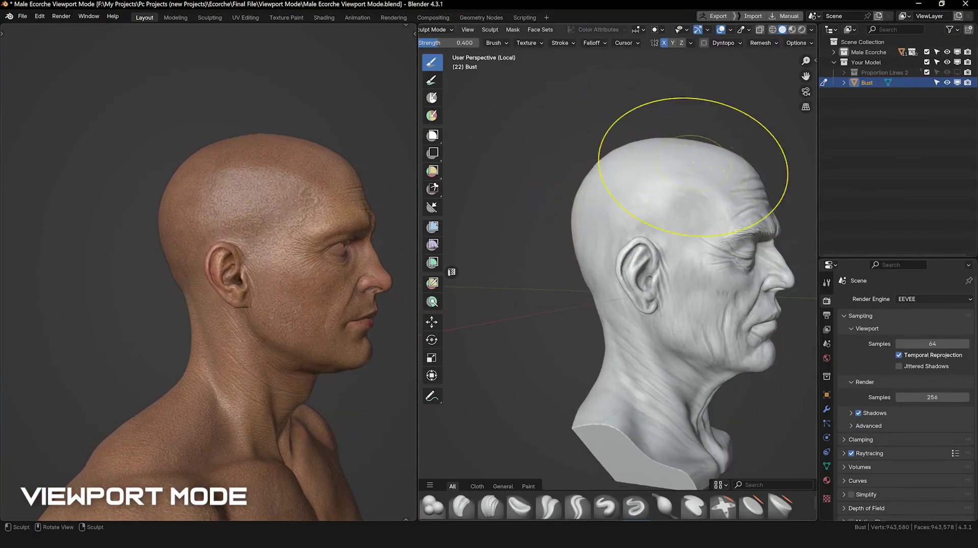
# Step: Reshape the bust's skull with a resized Grab brush, comparing it with the reference head from the side and front
pyautogui.press('f')
pyautogui.keyDown('alt'); pyautogui.moveTo(593, 158); pyautogui.dragTo(585, 136, button='middle'); pyautogui.keyUp('alt')
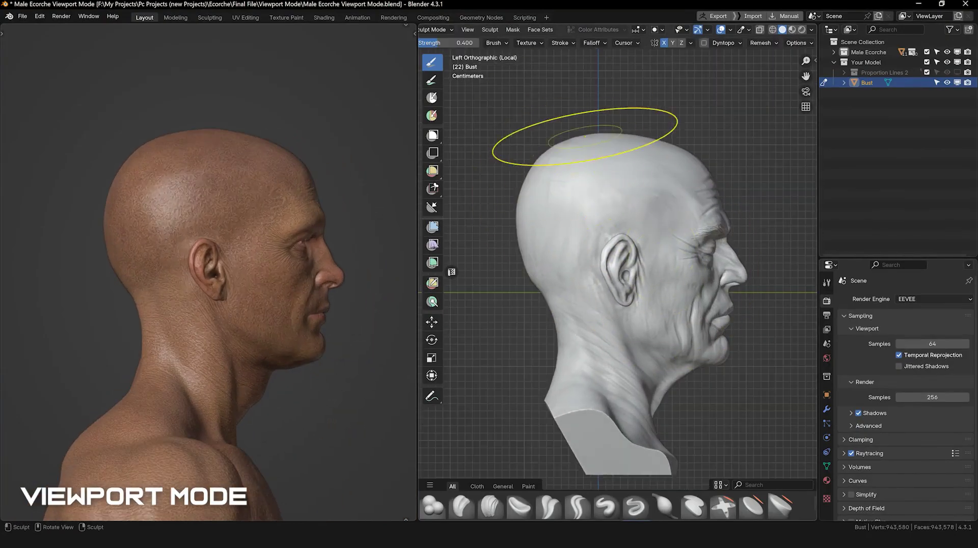
pyautogui.moveTo(678, 240)
pyautogui.mouseDown(button='middle')
pyautogui.moveTo(633, 273)
pyautogui.moveTo(608, 229)
pyautogui.moveTo(619, 249)
pyautogui.mouseUp(button='middle')
pyautogui.press('f')
pyautogui.click(598, 230)
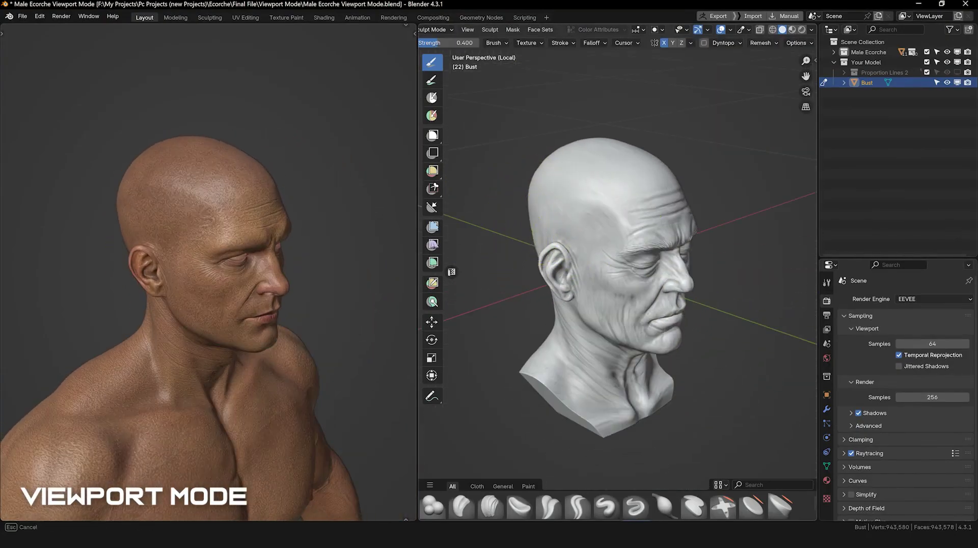
pyautogui.moveTo(538, 182); pyautogui.dragTo(504, 152, button='middle')
pyautogui.keyDown('ctrl'); pyautogui.moveTo(505, 153); pyautogui.dragTo(504, 71, button='middle'); pyautogui.keyUp('ctrl')
pyautogui.moveTo(504, 71); pyautogui.dragTo(504, 97, button='middle')
pyautogui.keyDown('ctrl'); pyautogui.moveTo(504, 97); pyautogui.dragTo(504, 183, button='middle'); pyautogui.keyUp('ctrl')
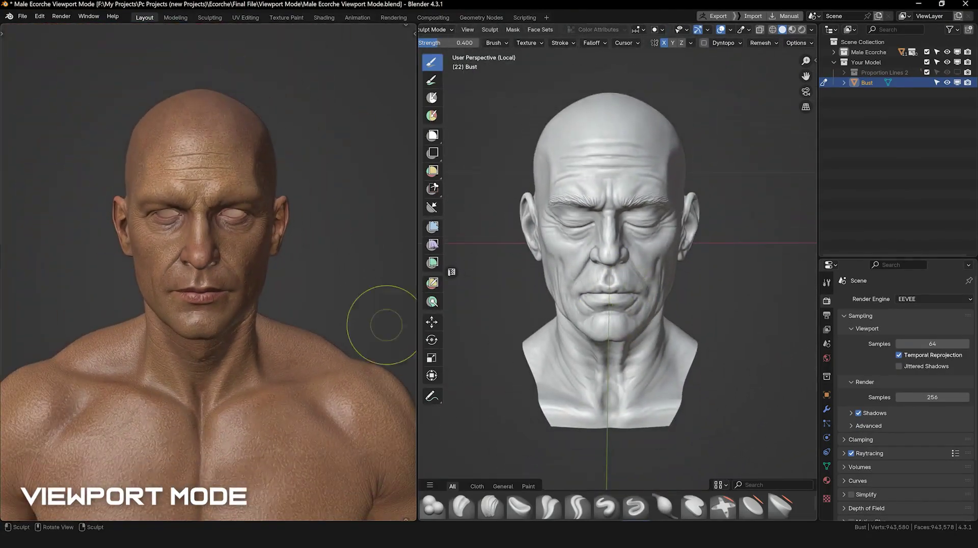
# Step: Show the écorché's Eyes and Hair layers in Split Screen Sync
pyautogui.press('n')
pyautogui.click(344, 97)
pyautogui.click(361, 122)
pyautogui.press('n')
pyautogui.press('n')
pyautogui.moveTo(583, 239); pyautogui.dragTo(629, 232, button='middle')
pyautogui.keyDown('ctrl'); pyautogui.moveTo(603, 148); pyautogui.dragTo(578, 196, button='middle'); pyautogui.keyUp('ctrl')
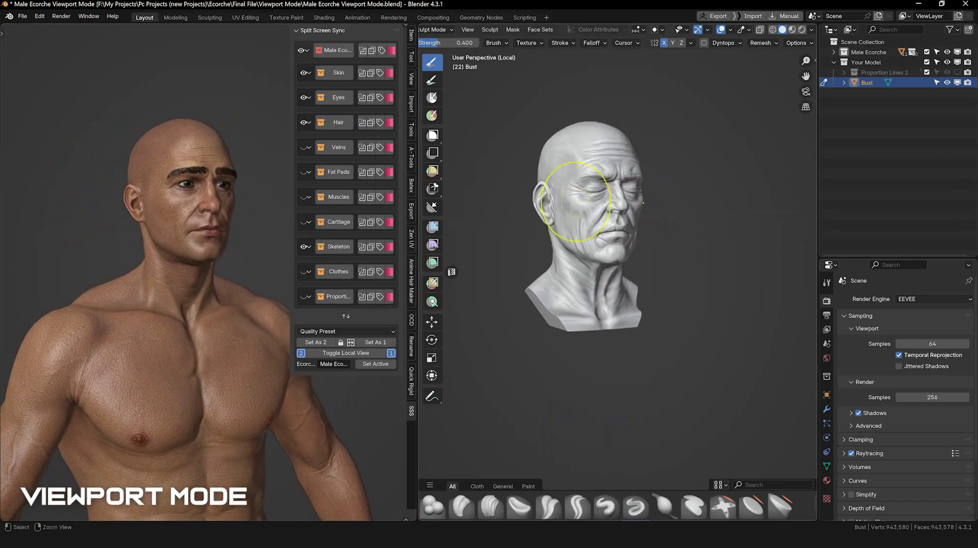
# Step: Refine the bust's forehead profile from the right orthographic view with a resized Grab brush
pyautogui.click(405, 25)
pyautogui.click(408, 30)
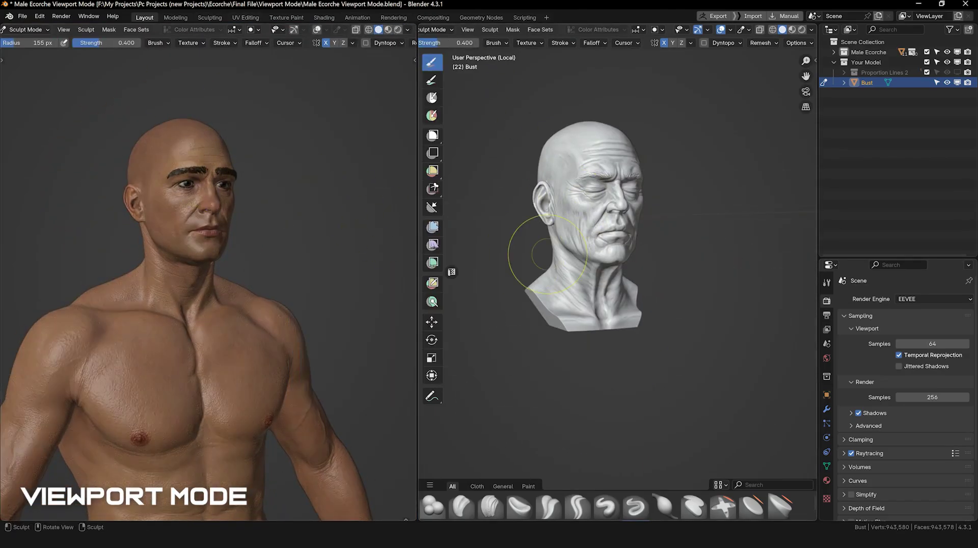
pyautogui.scroll(3, 513, 236)
pyautogui.moveTo(512, 236); pyautogui.dragTo(629, 178, button='middle')
pyautogui.press('KP_3')
pyautogui.press('f')
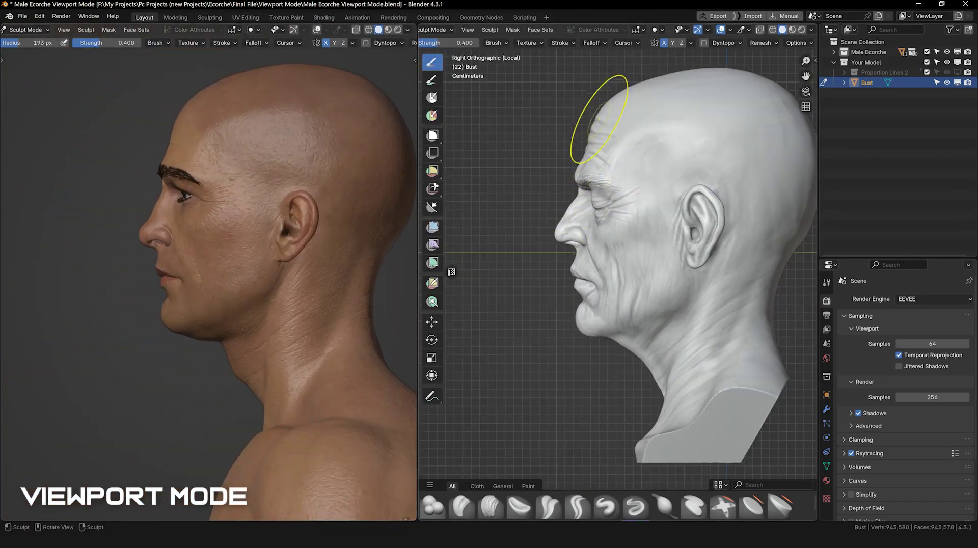
pyautogui.keyDown('shift'); pyautogui.moveTo(599, 119); pyautogui.dragTo(567, 116, button='middle'); pyautogui.keyUp('shift')
pyautogui.press('f')
pyautogui.moveTo(250, 230); pyautogui.dragTo(327, 238, button='middle')
pyautogui.press('b')
pyautogui.press('Escape')
# Step: Hide the écorché's Skin and Hair layers and show the layers from Veins through Clothes
pyautogui.press('n')
pyautogui.click(304, 99)
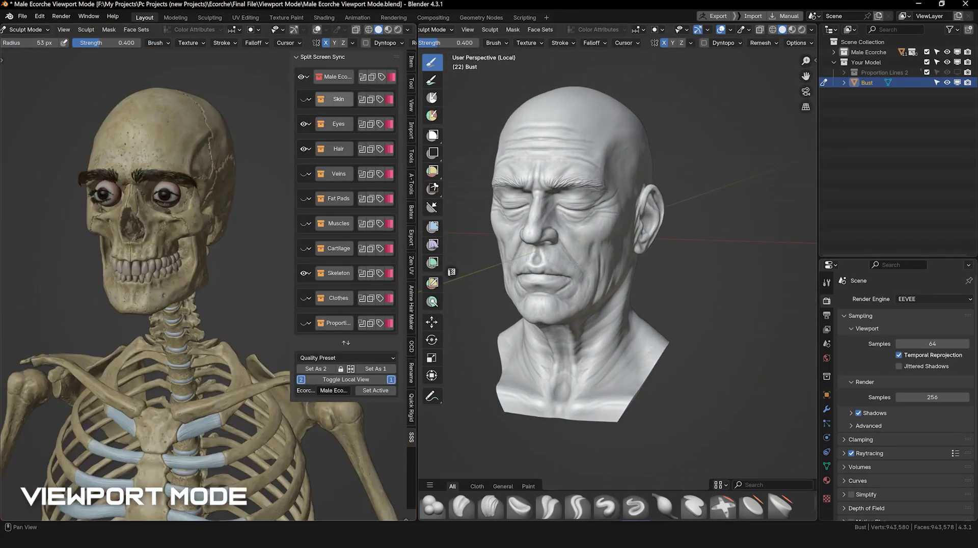
pyautogui.moveTo(305, 174); pyautogui.dragTo(305, 298)
pyautogui.click(306, 124)
pyautogui.click(305, 149)
pyautogui.press('n')
# Step: Hide the Veins layer and set the reference viewport's shading colour to Texture for the muscle name labels
pyautogui.press('n')
pyautogui.moveTo(601, 244)
pyautogui.mouseDown(button='middle')
pyautogui.moveTo(642, 241)
pyautogui.moveTo(591, 244)
pyautogui.moveTo(586, 260)
pyautogui.moveTo(634, 242)
pyautogui.moveTo(586, 240)
pyautogui.mouseUp(button='middle')
pyautogui.click(362, 224)
pyautogui.click(362, 224)
pyautogui.click(305, 174)
pyautogui.click(407, 30)
pyautogui.click(448, 195)
# Step: Unlock the view sync in Split Screen Sync and orbit the bust and the écorché independently
pyautogui.scroll(3, 601, 245)
pyautogui.keyDown('shift'); pyautogui.moveTo(764, 245); pyautogui.dragTo(708, 250, button='middle'); pyautogui.keyUp('shift')
pyautogui.press('n')
pyautogui.click(734, 368)
pyautogui.press('n')
pyautogui.moveTo(601, 244); pyautogui.dragTo(651, 245, button='middle')
pyautogui.moveTo(153, 245); pyautogui.dragTo(204, 244, button='middle')
pyautogui.scroll(-3, 163, 245)
pyautogui.scroll(2, 670, 254)
pyautogui.moveTo(611, 250)
pyautogui.mouseDown(button='middle')
pyautogui.moveTo(671, 254)
pyautogui.moveTo(667, 306)
pyautogui.mouseUp(button='middle')
pyautogui.moveTo(667, 255); pyautogui.dragTo(632, 252, button='middle')
pyautogui.moveTo(539, 224)
pyautogui.mouseDown(button='middle')
pyautogui.moveTo(635, 212)
pyautogui.moveTo(713, 219)
pyautogui.mouseUp(button='middle')
# Step: Set the reference viewport's shading colour to Attribute
pyautogui.click(408, 29)
pyautogui.click(406, 183)
pyautogui.click(447, 184)
pyautogui.moveTo(585, 229); pyautogui.dragTo(723, 229, button='middle')
pyautogui.scroll(-2, 632, 231)
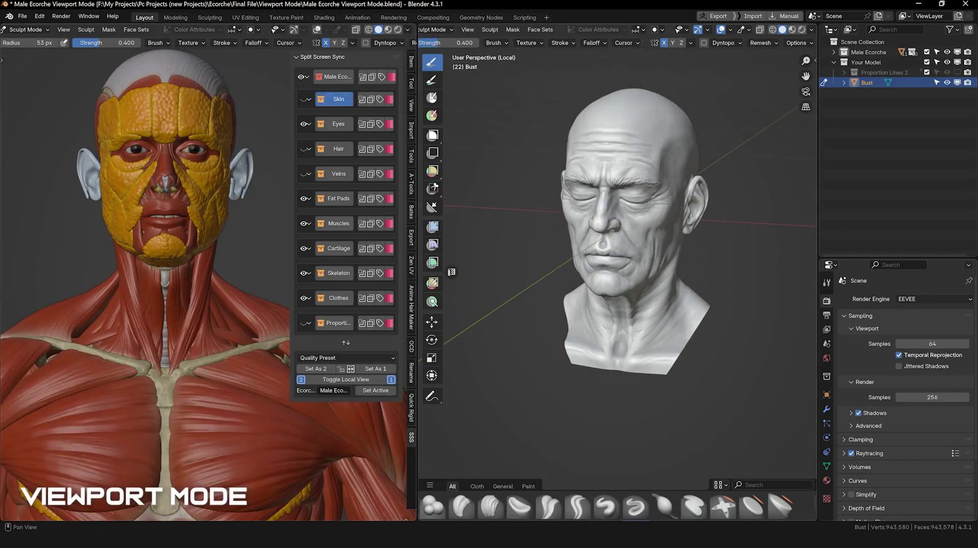
# Step: Try the Texture shading colour on the écorché once more and switch it back to Attribute
pyautogui.click(335, 100)
pyautogui.click(335, 149)
pyautogui.keyDown('shift'); pyautogui.moveTo(629, 234); pyautogui.dragTo(560, 287, button='middle'); pyautogui.keyUp('shift')
pyautogui.click(407, 29)
pyautogui.click(335, 149)
pyautogui.click(335, 99)
pyautogui.click(407, 29)
pyautogui.click(447, 192)
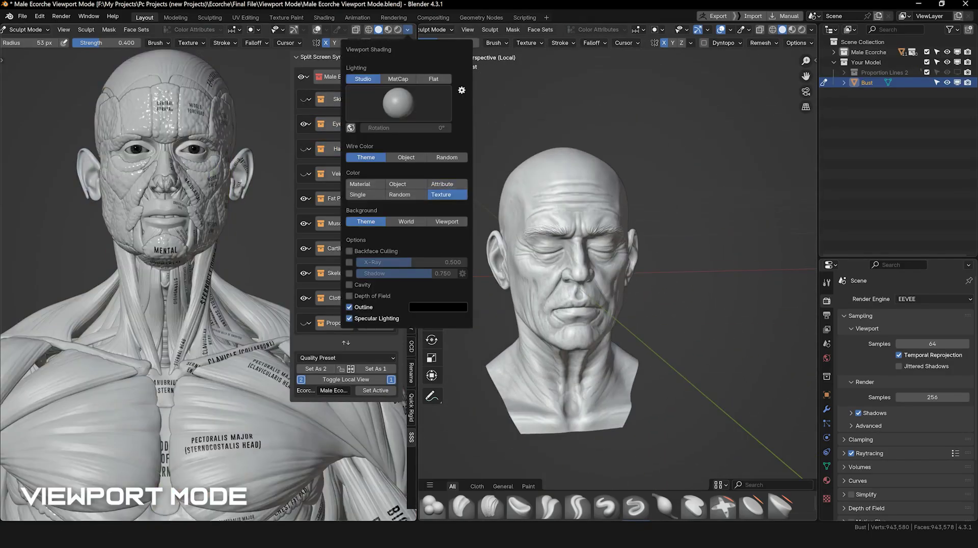
pyautogui.click(447, 184)
# Step: Lock the view sync again, narrow the reference viewport and frame the full écorché beside the bust from the front
pyautogui.click(340, 369)
pyautogui.moveTo(570, 255); pyautogui.dragTo(606, 255, button='middle')
pyautogui.moveTo(417, 254); pyautogui.dragTo(313, 255)
pyautogui.moveTo(621, 259); pyautogui.dragTo(591, 296, button='middle')
pyautogui.press('n')
pyautogui.scroll(-5, 552, 306)
pyautogui.keyDown('shift'); pyautogui.moveTo(592, 296); pyautogui.dragTo(644, 203, button='middle'); pyautogui.keyUp('shift')
pyautogui.moveTo(644, 203)
pyautogui.mouseDown(button='middle')
pyautogui.moveTo(611, 224)
pyautogui.moveTo(644, 204)
pyautogui.mouseUp(button='middle')
pyautogui.keyDown('shift'); pyautogui.moveTo(579, 170); pyautogui.dragTo(566, 148, button='middle'); pyautogui.keyUp('shift')
pyautogui.scroll(-2, 565, 148)
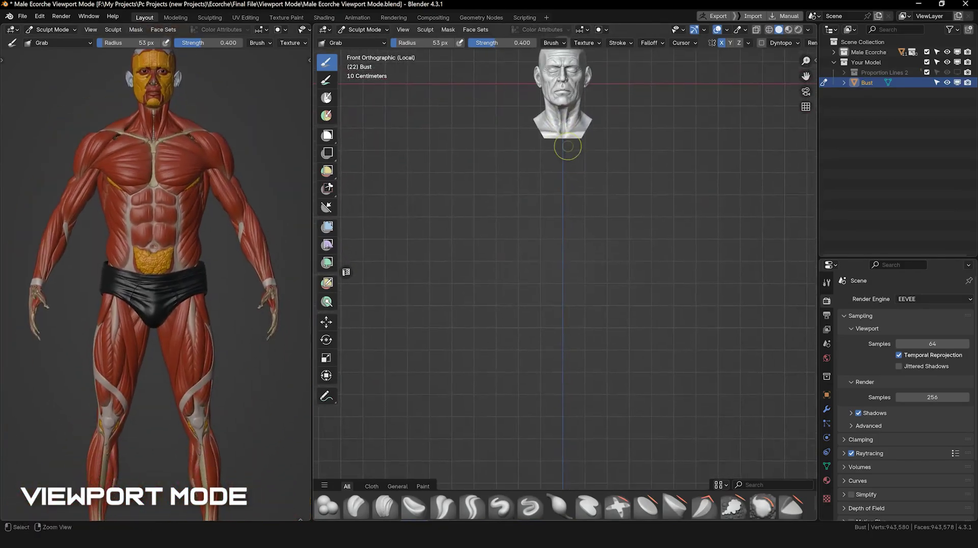
# Step: Add a UV sphere in Object Mode and stretch it vertically beneath the bust's neck as a torso block
pyautogui.press('n')
pyautogui.press('n')
pyautogui.press('b')
pyautogui.press('n')
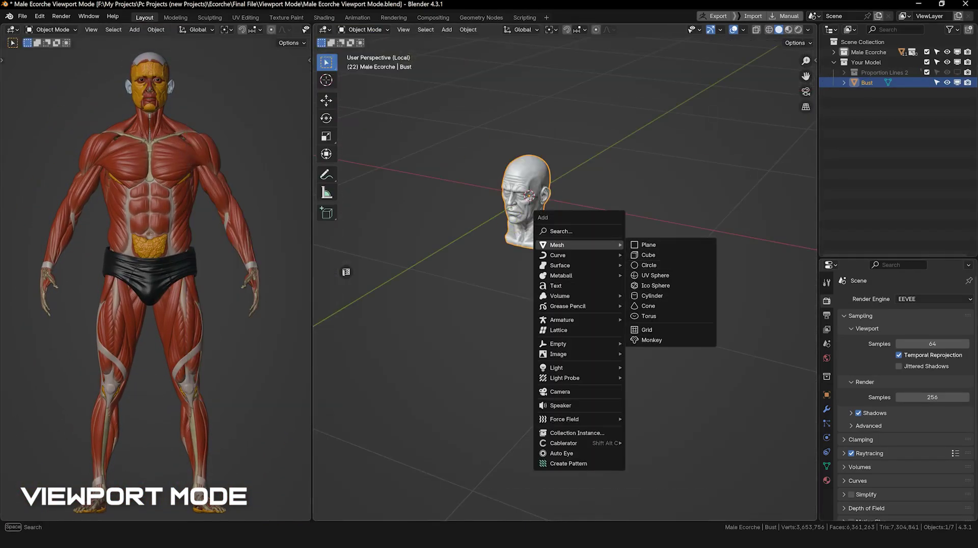
pyautogui.click(655, 275)
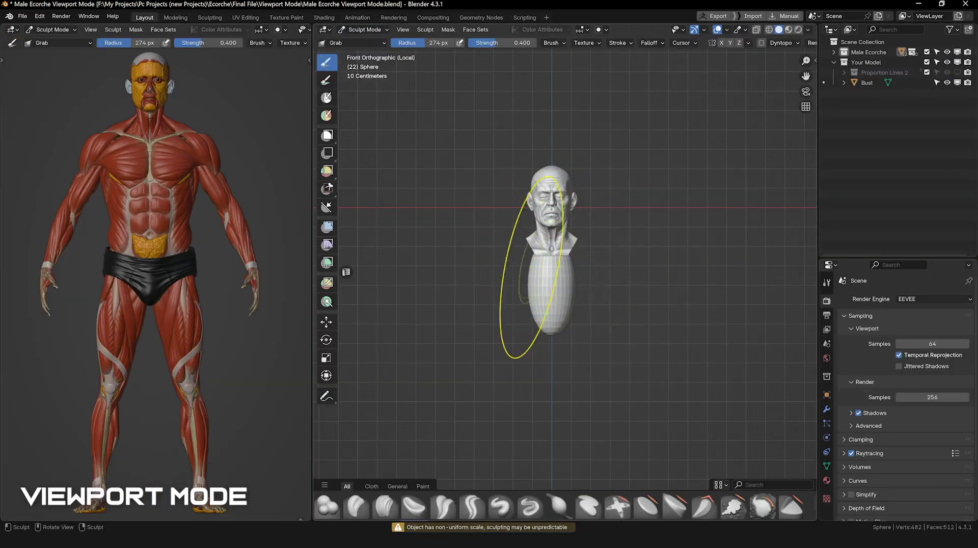
# Step: Shape the torso sphere into a broad ribcage with a resized Grab brush from the front and left side views
pyautogui.click(613, 246)
pyautogui.press('f')
pyautogui.moveTo(510, 247); pyautogui.dragTo(591, 247, button='middle')
pyautogui.click(575, 247)
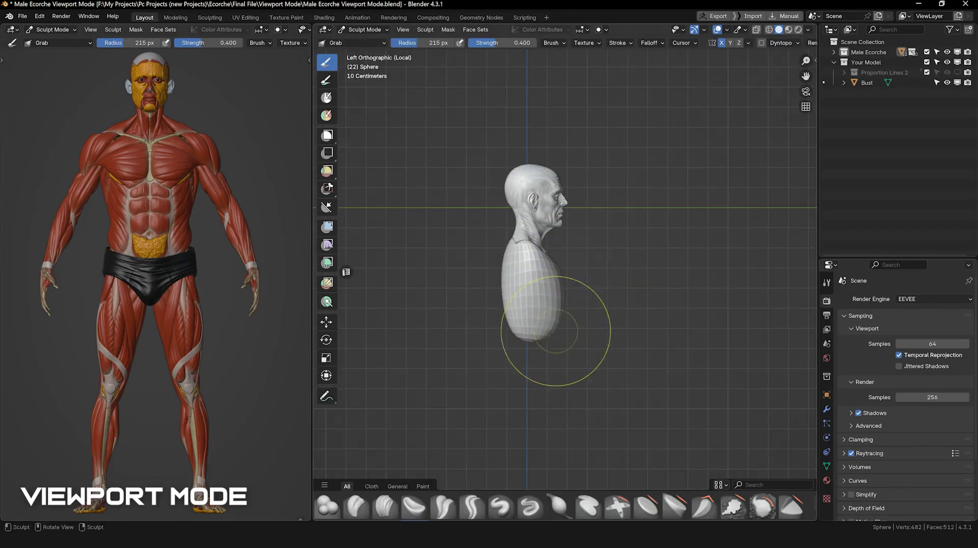
pyautogui.press('KP_1')
pyautogui.press('f')
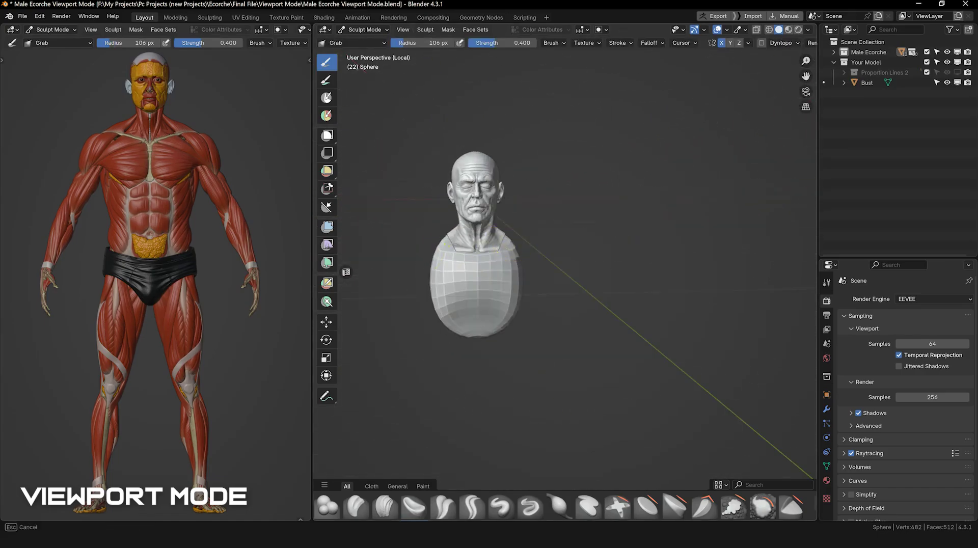
pyautogui.press('KP_1')
pyautogui.press('f')
pyautogui.click(534, 299)
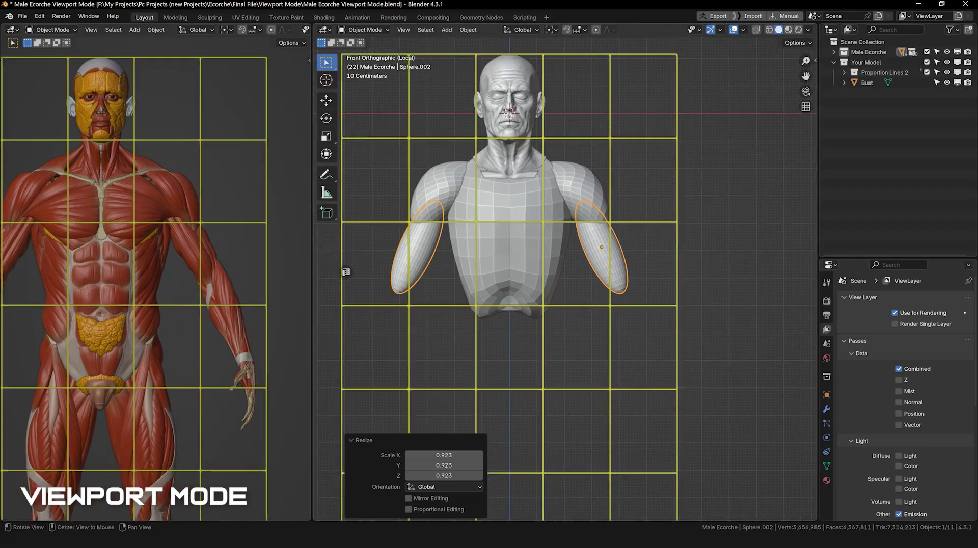
# Step: Position the mirrored forearm spheres against the upper arms, checking from the front and right side views
pyautogui.press('g')
pyautogui.press('KP_3')
pyautogui.keyDown('shift'); pyautogui.moveTo(611, 244); pyautogui.dragTo(547, 248, button='middle'); pyautogui.keyUp('shift')
# Step: Shape the forearm blockout in Sculpt Mode with a resized Grab brush, comparing it with the reference arm
pyautogui.click(364, 30)
pyautogui.click(363, 64)
pyautogui.moveTo(548, 211)
pyautogui.mouseDown(button='middle')
pyautogui.moveTo(527, 217)
pyautogui.moveTo(549, 219)
pyautogui.moveTo(506, 259)
pyautogui.moveTo(514, 268)
pyautogui.moveTo(593, 293)
pyautogui.moveTo(552, 305)
pyautogui.moveTo(601, 270)
pyautogui.mouseUp(button='middle')
pyautogui.press('KP_3')
pyautogui.press('f')
pyautogui.click(515, 258)
pyautogui.press('f')
pyautogui.click(530, 271)
pyautogui.press('f')
# Step: Select another arm piece in Object Mode and adjust its shape in Sculpt Mode from the back view
pyautogui.click(364, 29)
pyautogui.click(362, 42)
pyautogui.click(626, 295)
pyautogui.click(364, 29)
pyautogui.click(363, 64)
pyautogui.press('ctrl+KP_1')
pyautogui.moveTo(603, 262); pyautogui.dragTo(597, 258)
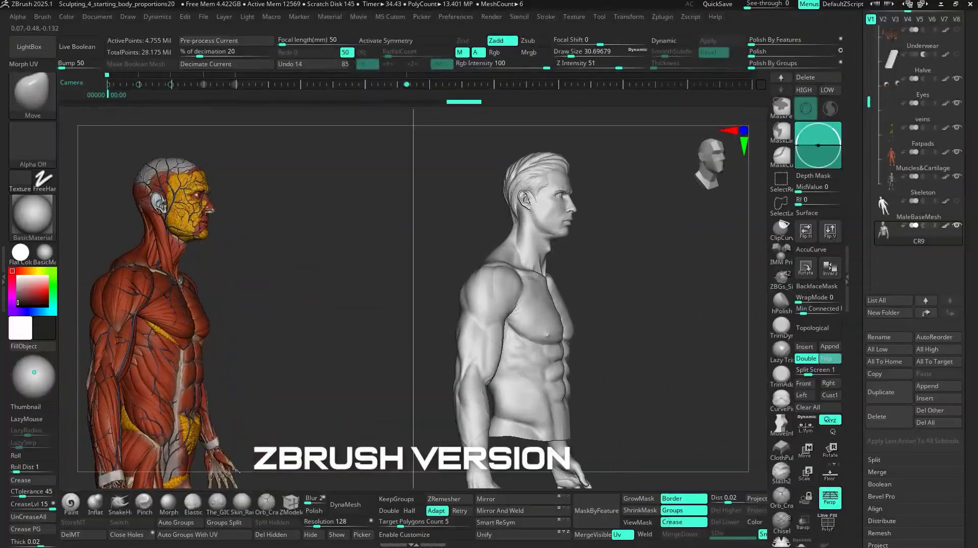
# Step: Switch to ZBrush and examine the back, chest and shoulder muscles of the écorché beside the male body sculpt
pyautogui.moveTo(565, 305)
pyautogui.mouseDown(button='right')
pyautogui.moveTo(534, 307)
pyautogui.moveTo(583, 308)
pyautogui.mouseUp(button='right')
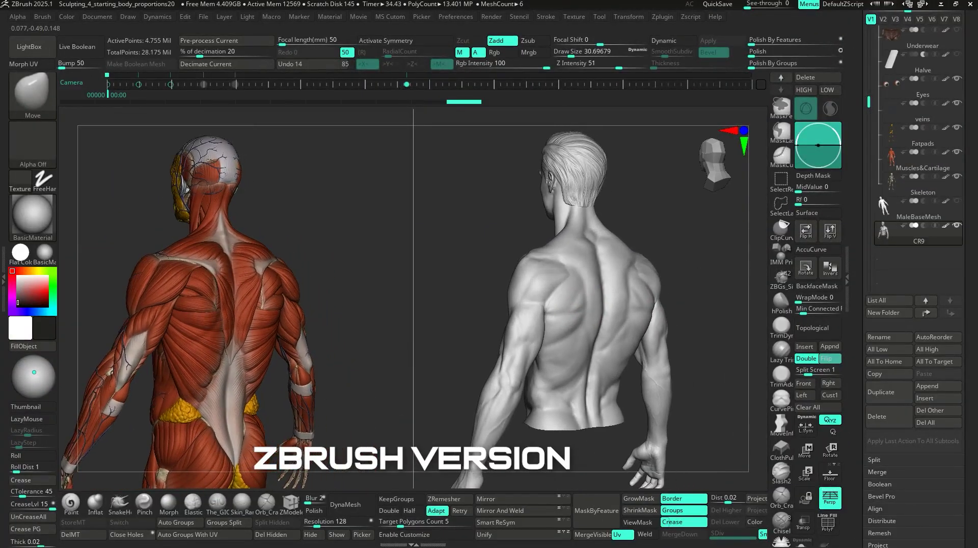
pyautogui.moveTo(611, 291)
pyautogui.mouseDown(button='right')
pyautogui.moveTo(646, 331)
pyautogui.moveTo(623, 336)
pyautogui.mouseUp(button='right')
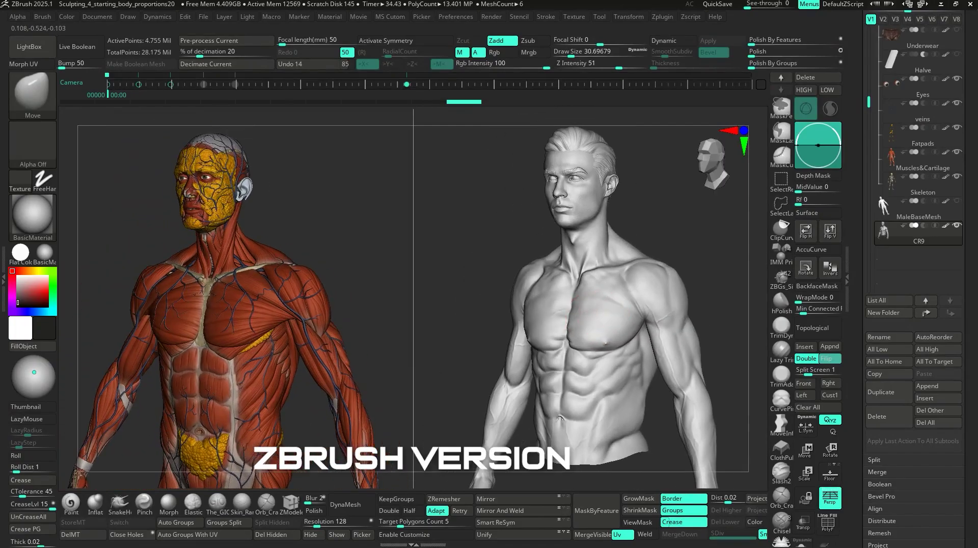
pyautogui.keyDown('ctrl'); pyautogui.moveTo(587, 240); pyautogui.dragTo(582, 219, button='right'); pyautogui.keyUp('ctrl')
pyautogui.keyDown('alt'); pyautogui.moveTo(582, 219); pyautogui.dragTo(579, 330, button='right'); pyautogui.keyUp('alt')
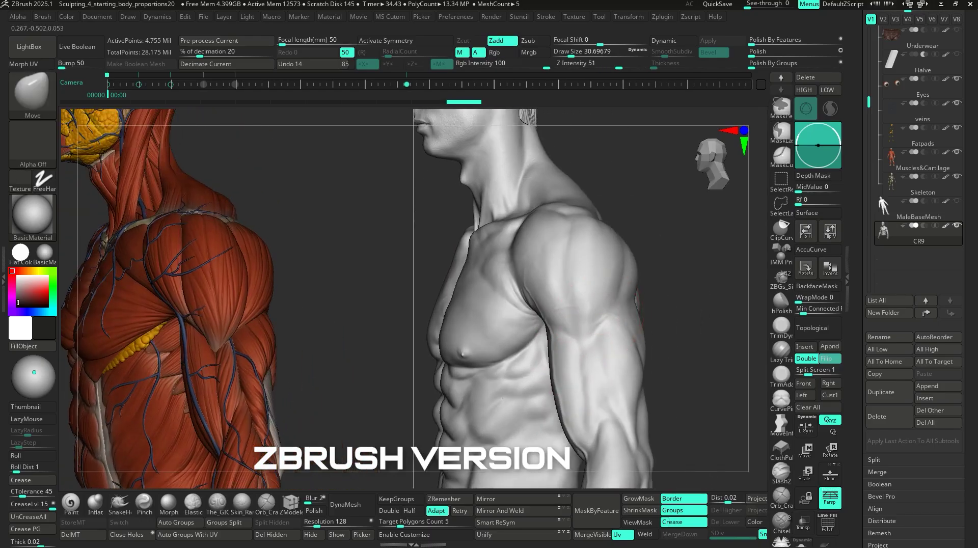